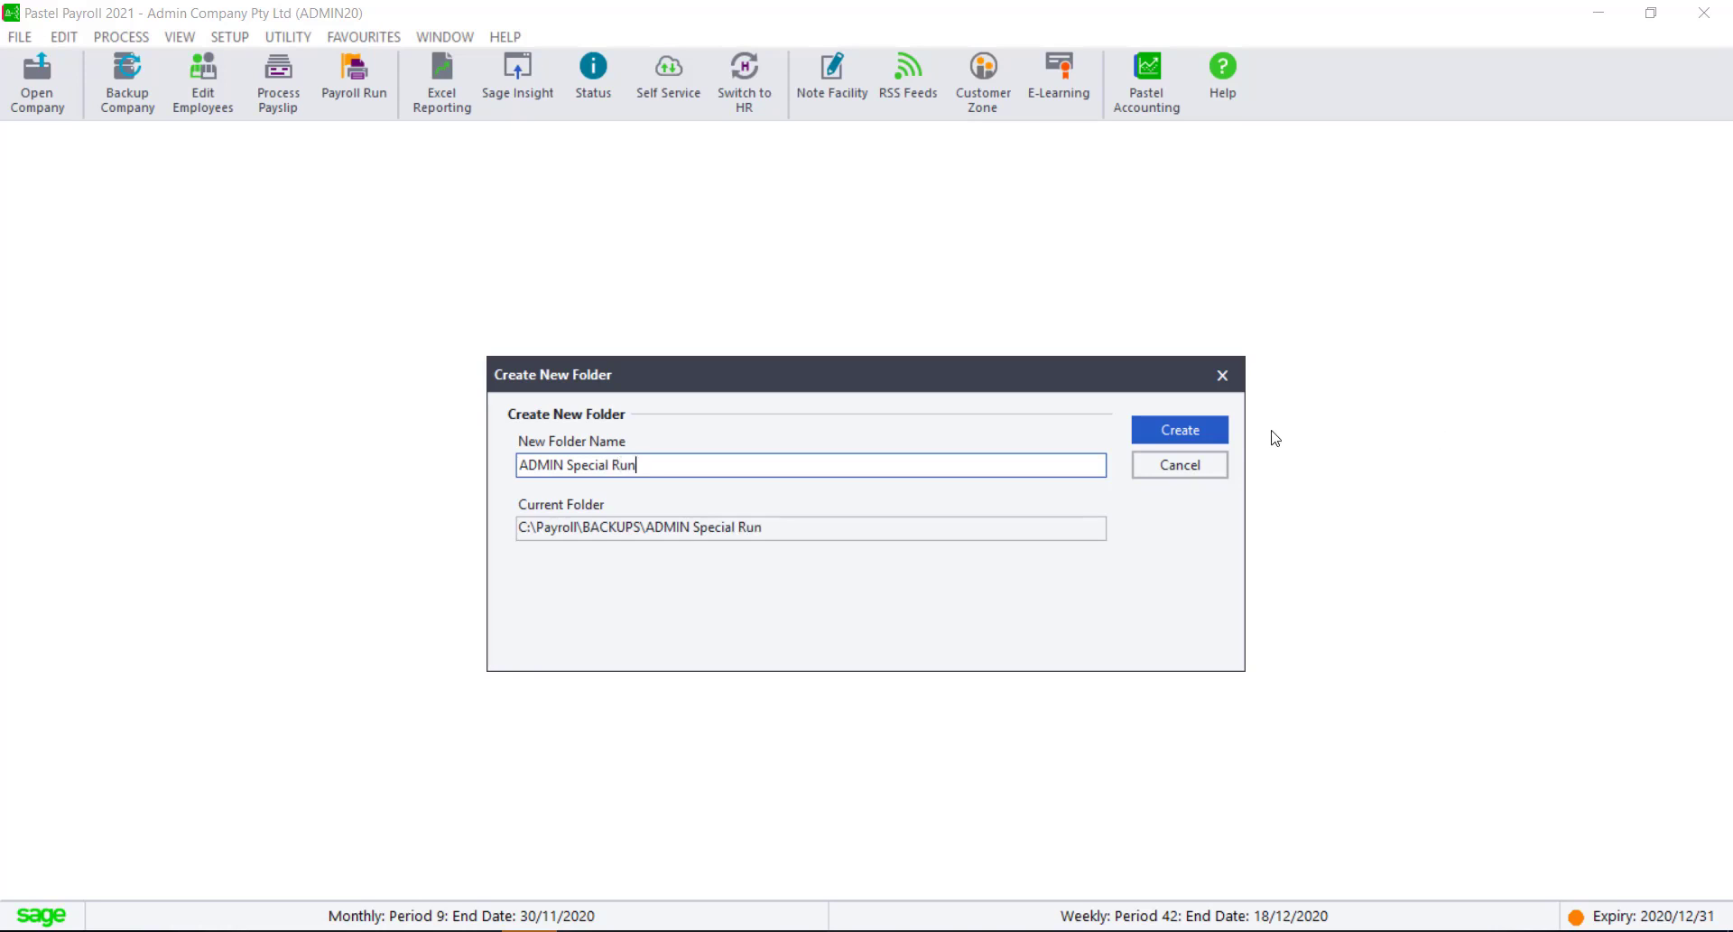
Step: Create the ADMIN Special Run backup folder and back up the company data, including images, into it
{"action": "left_click", "coordinate": [1200, 435]}
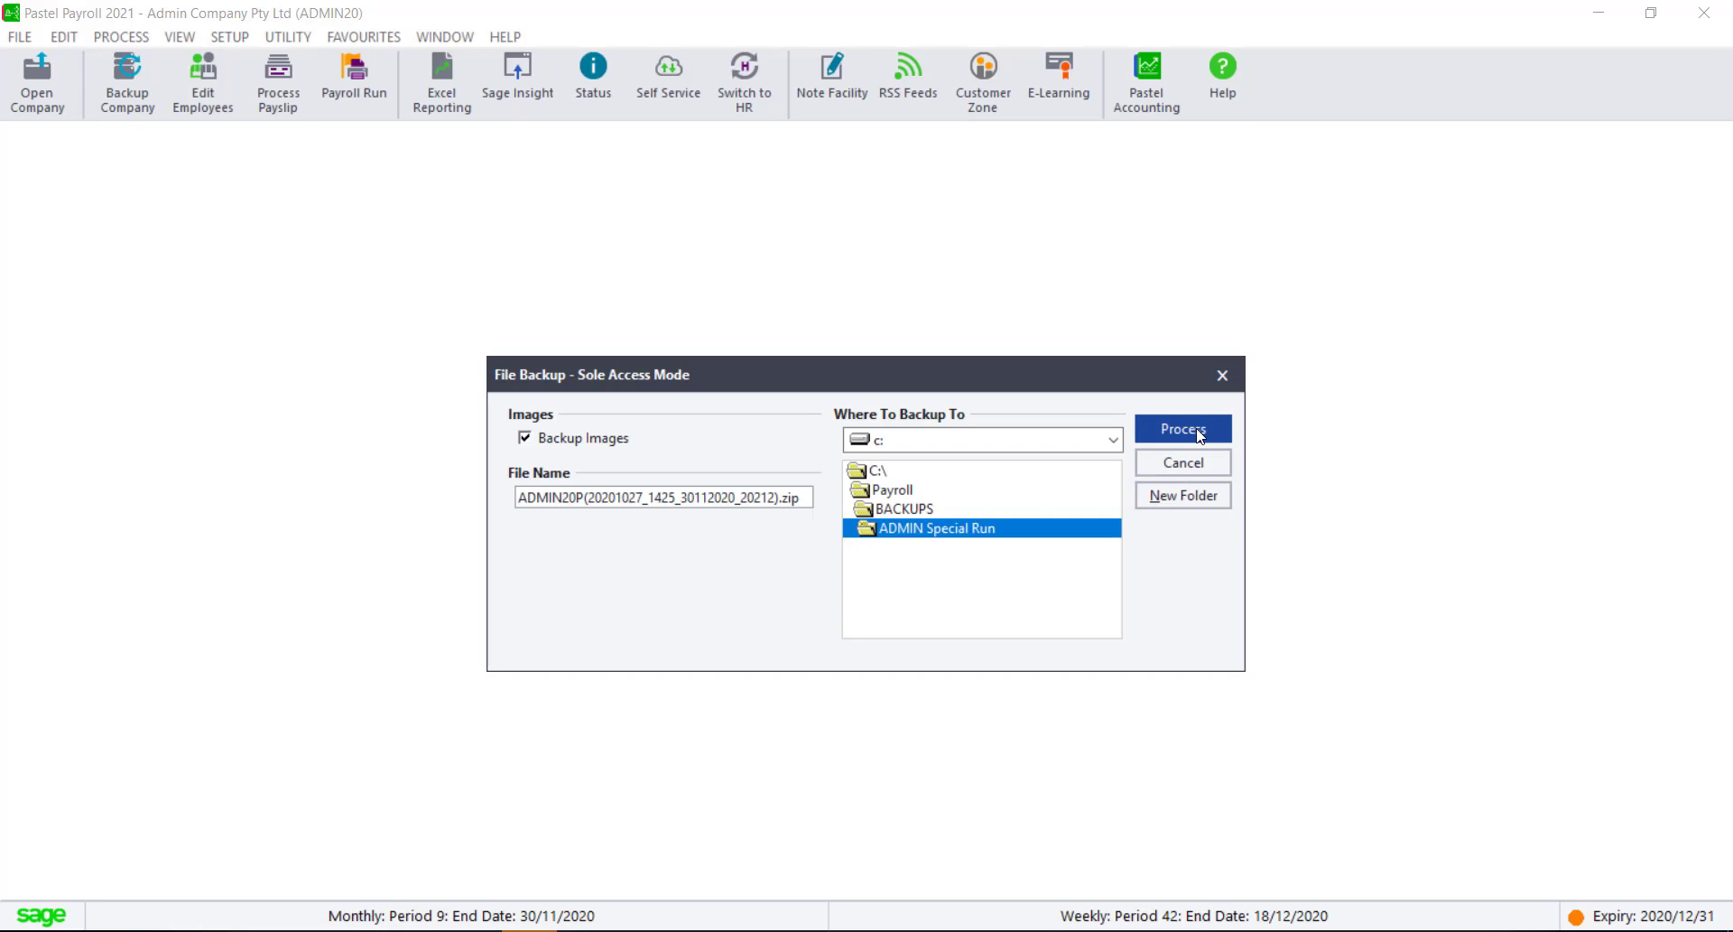
{"action": "left_click", "coordinate": [1201, 431]}
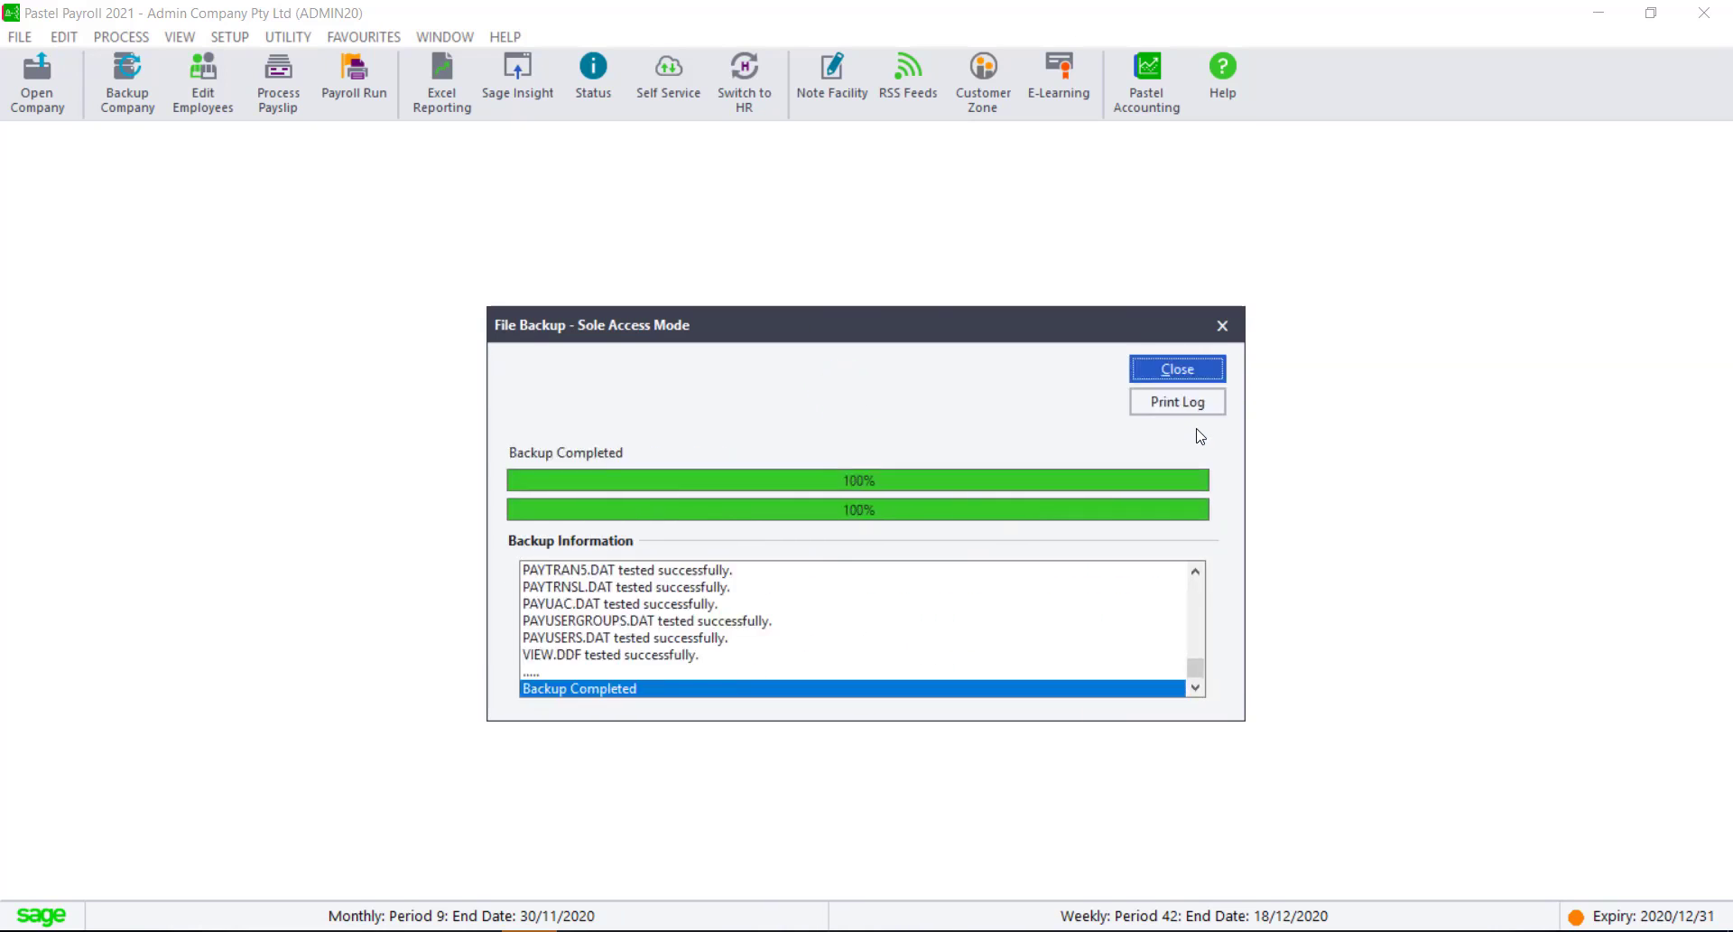
{"action": "left_click", "coordinate": [1179, 369]}
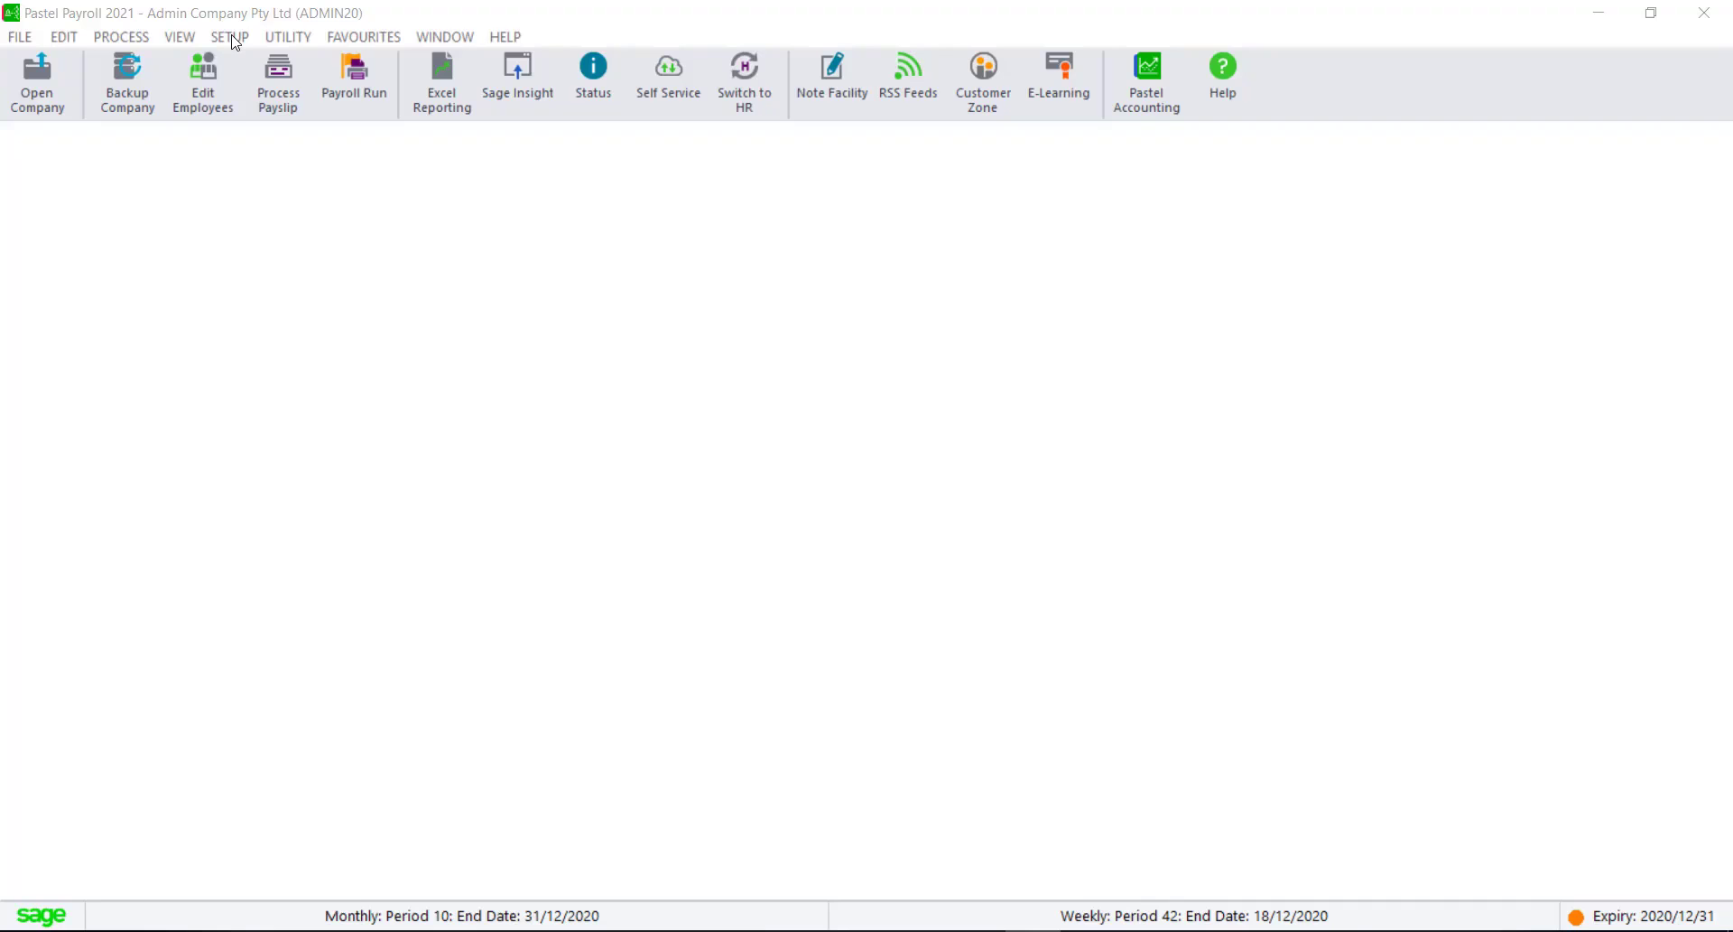
Step: Add a special run to month 10, ending 31/12/2020, in the monthly pay frequencies
{"action": "left_click", "coordinate": [231, 36]}
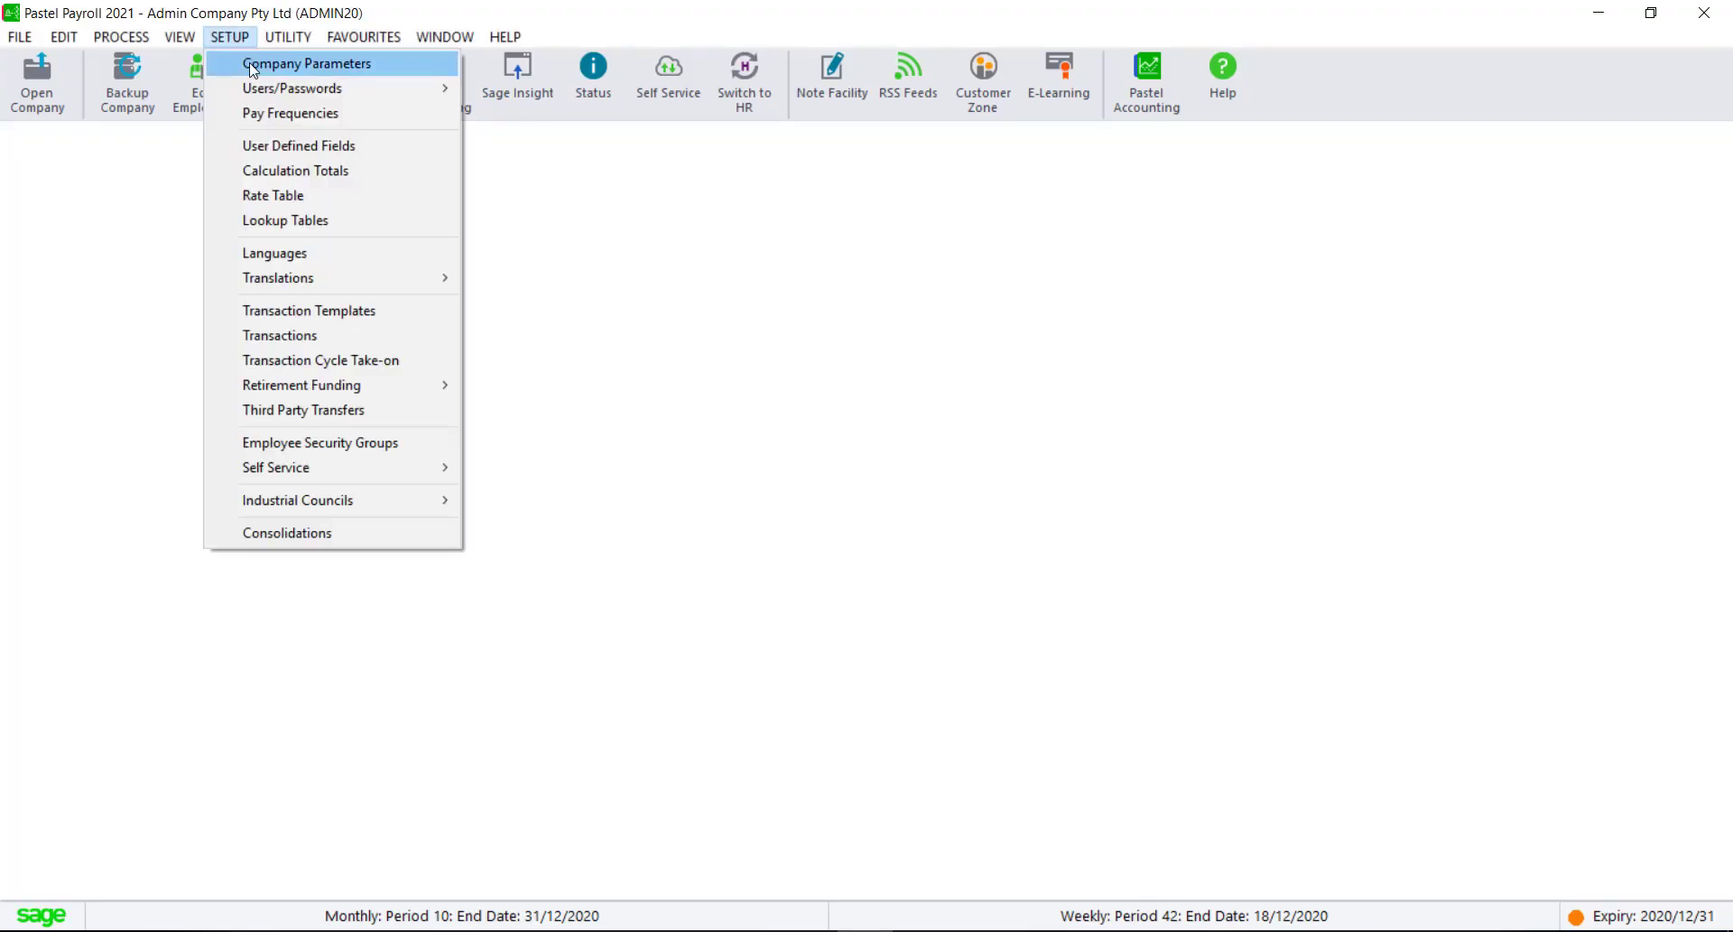
{"action": "left_click", "coordinate": [257, 113]}
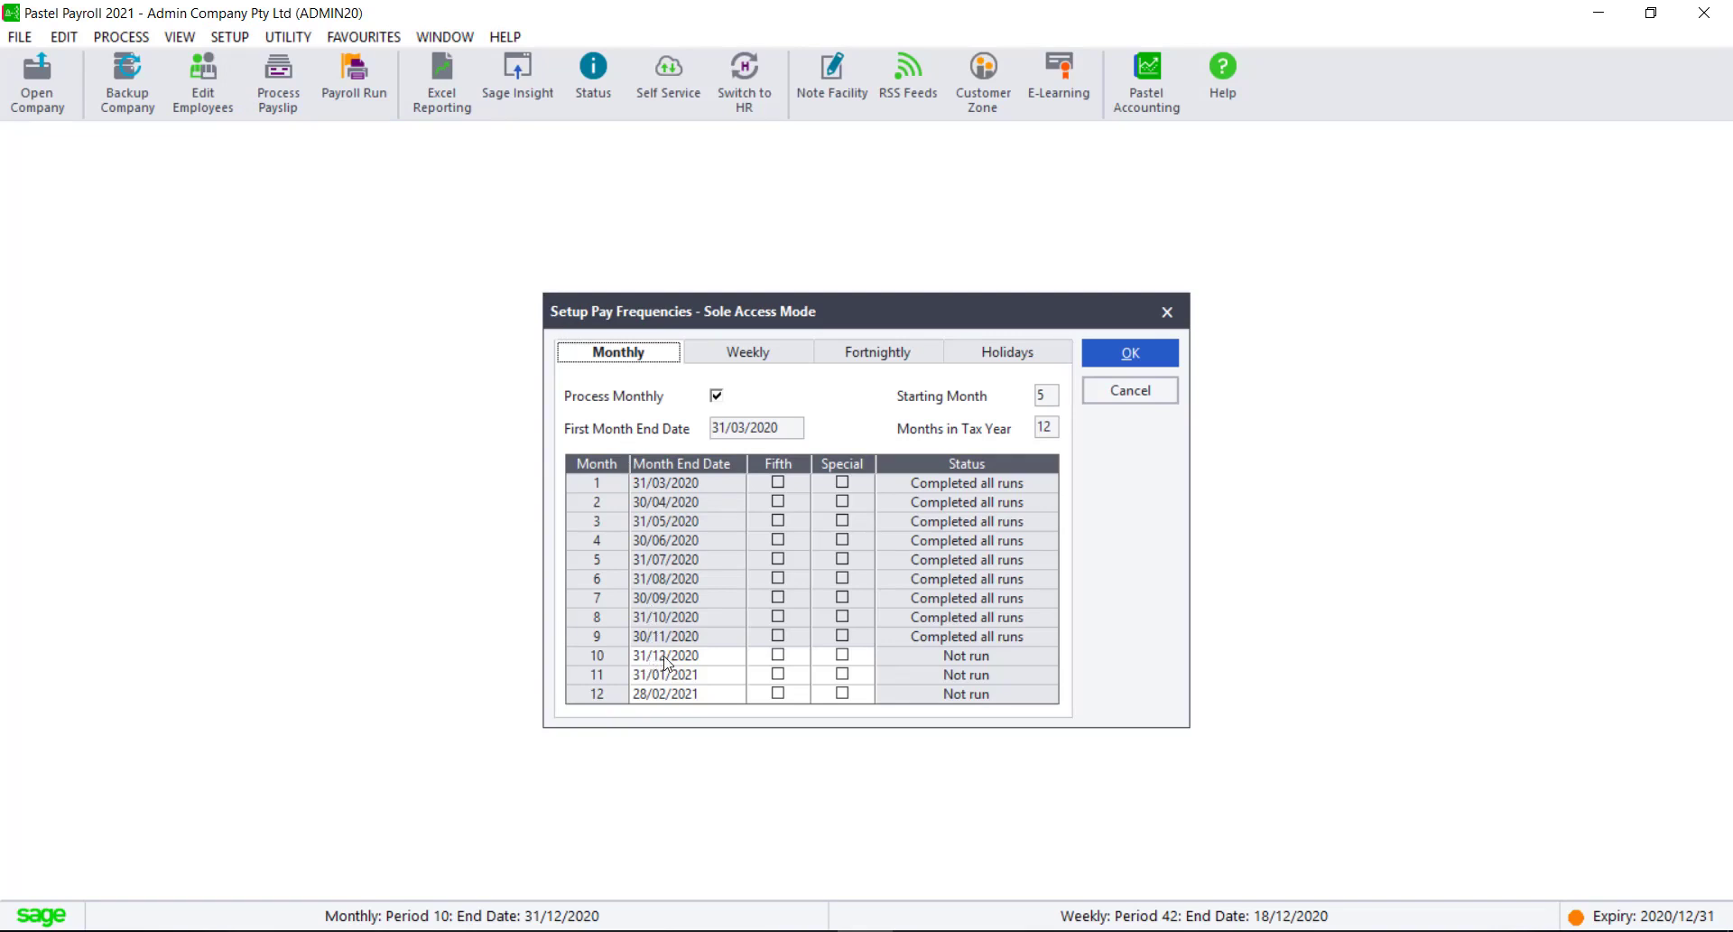
{"action": "left_click", "coordinate": [842, 657]}
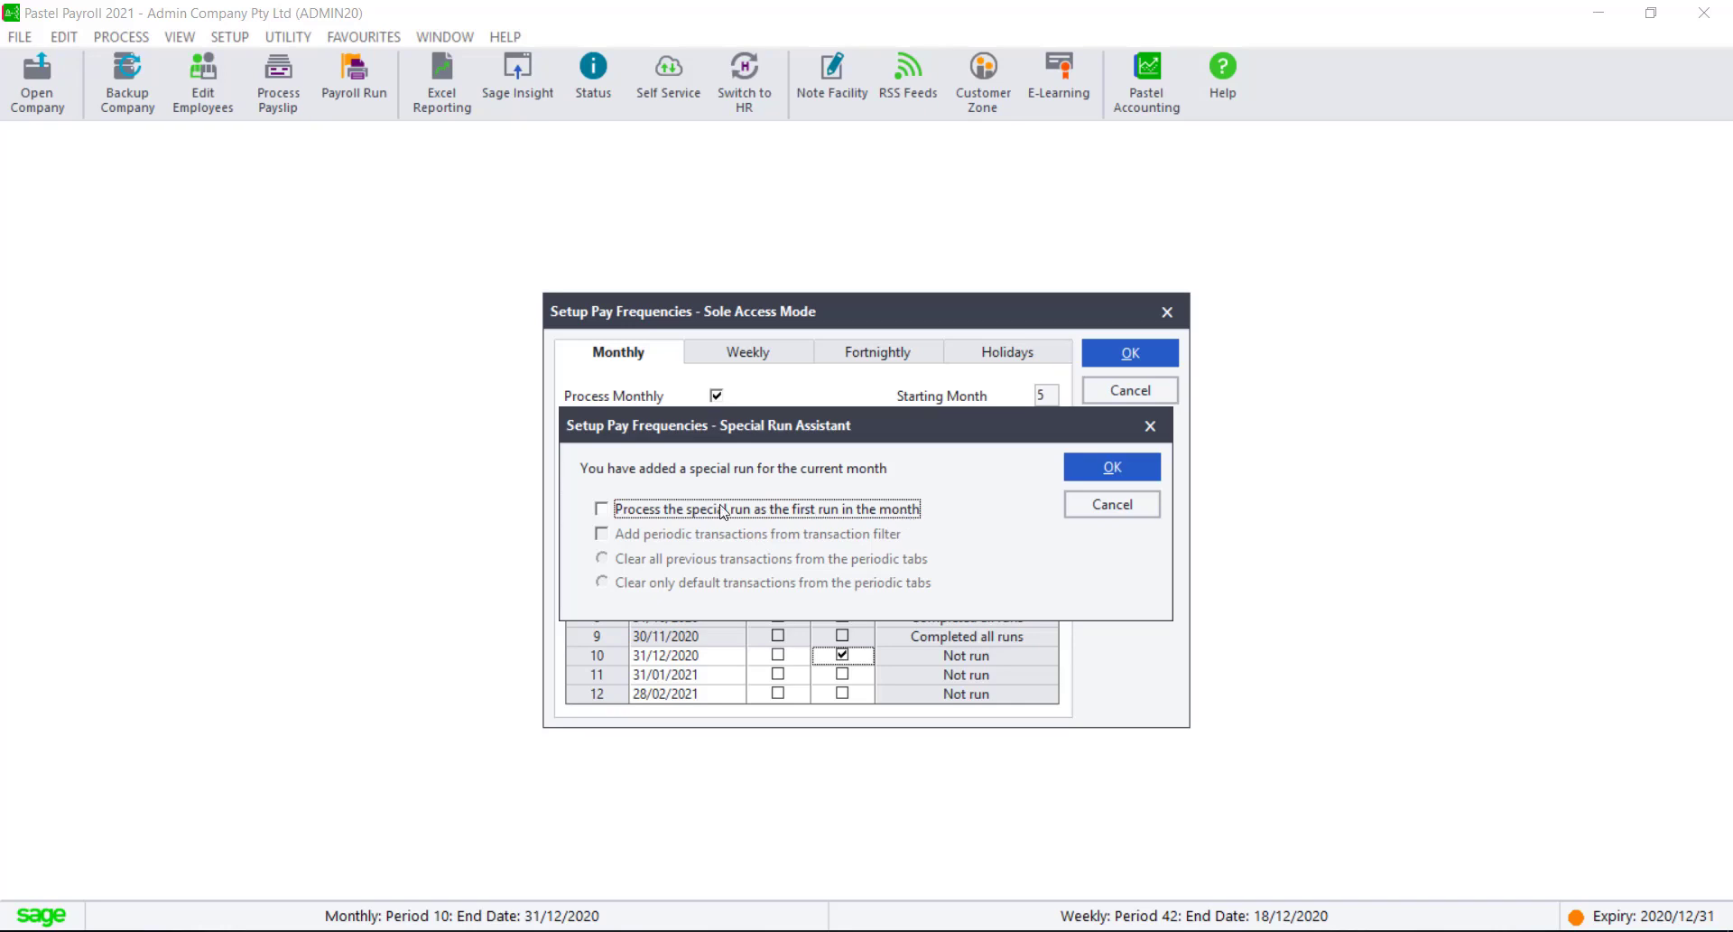
Step: Set the special run as the month's first run, adding periodic transactions from the transaction filter and clearing all previous periodic transactions, and accept the pay frequency setup
{"action": "left_click", "coordinate": [602, 511]}
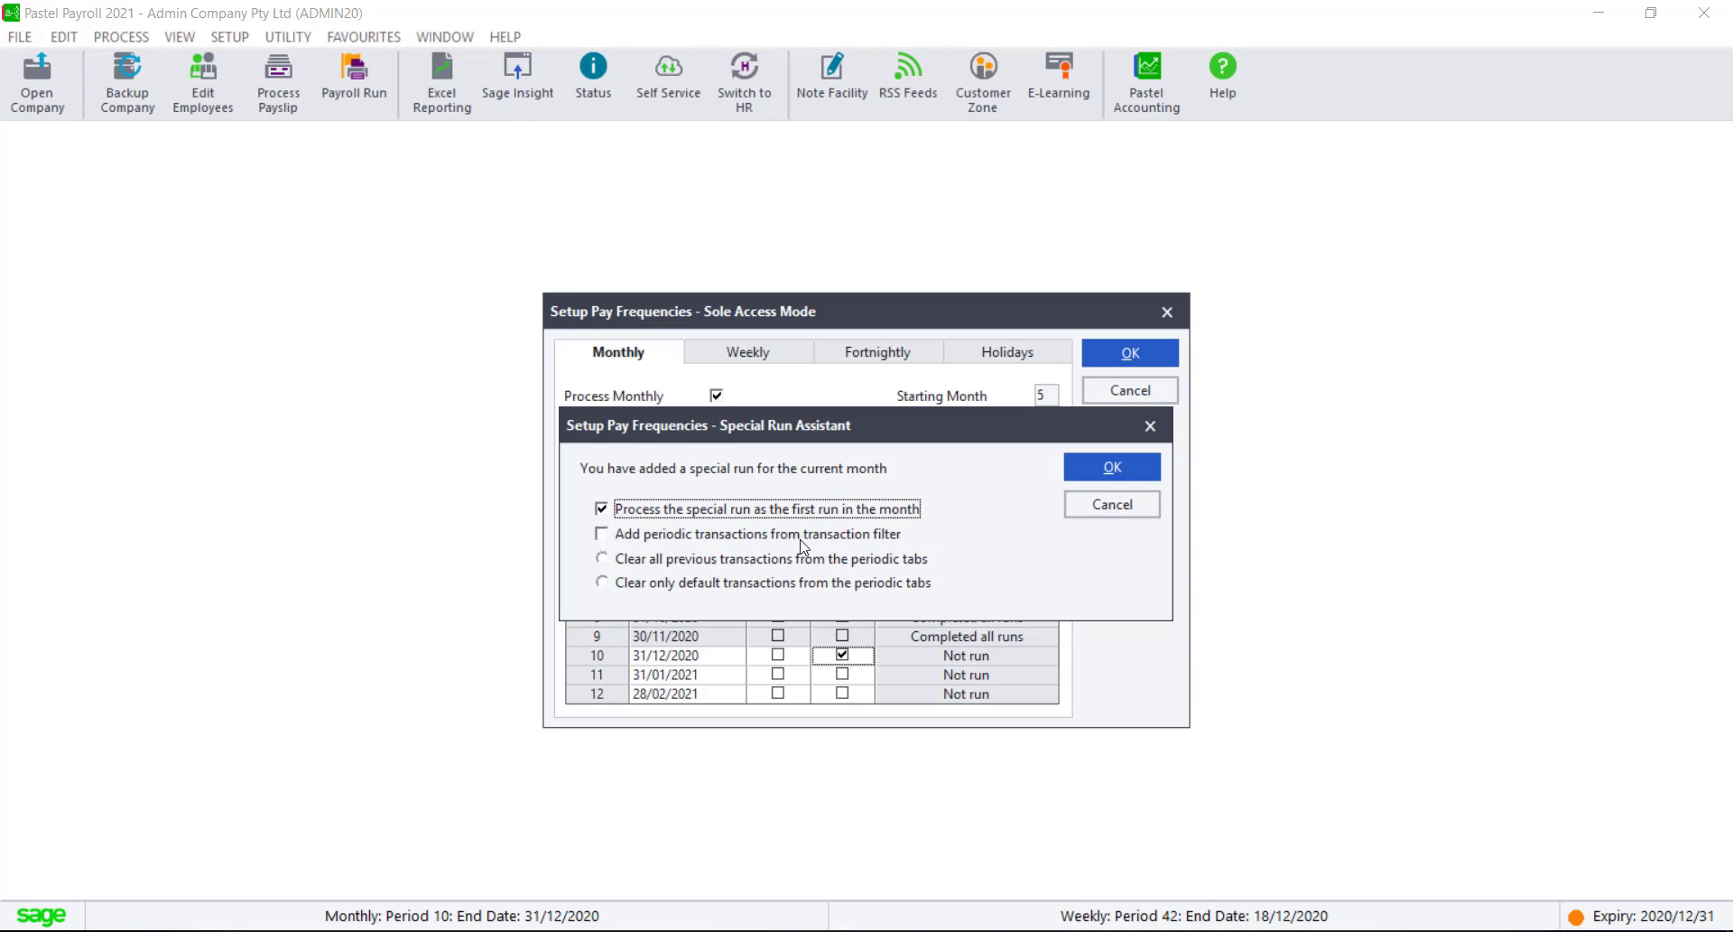
{"action": "left_click", "coordinate": [602, 534]}
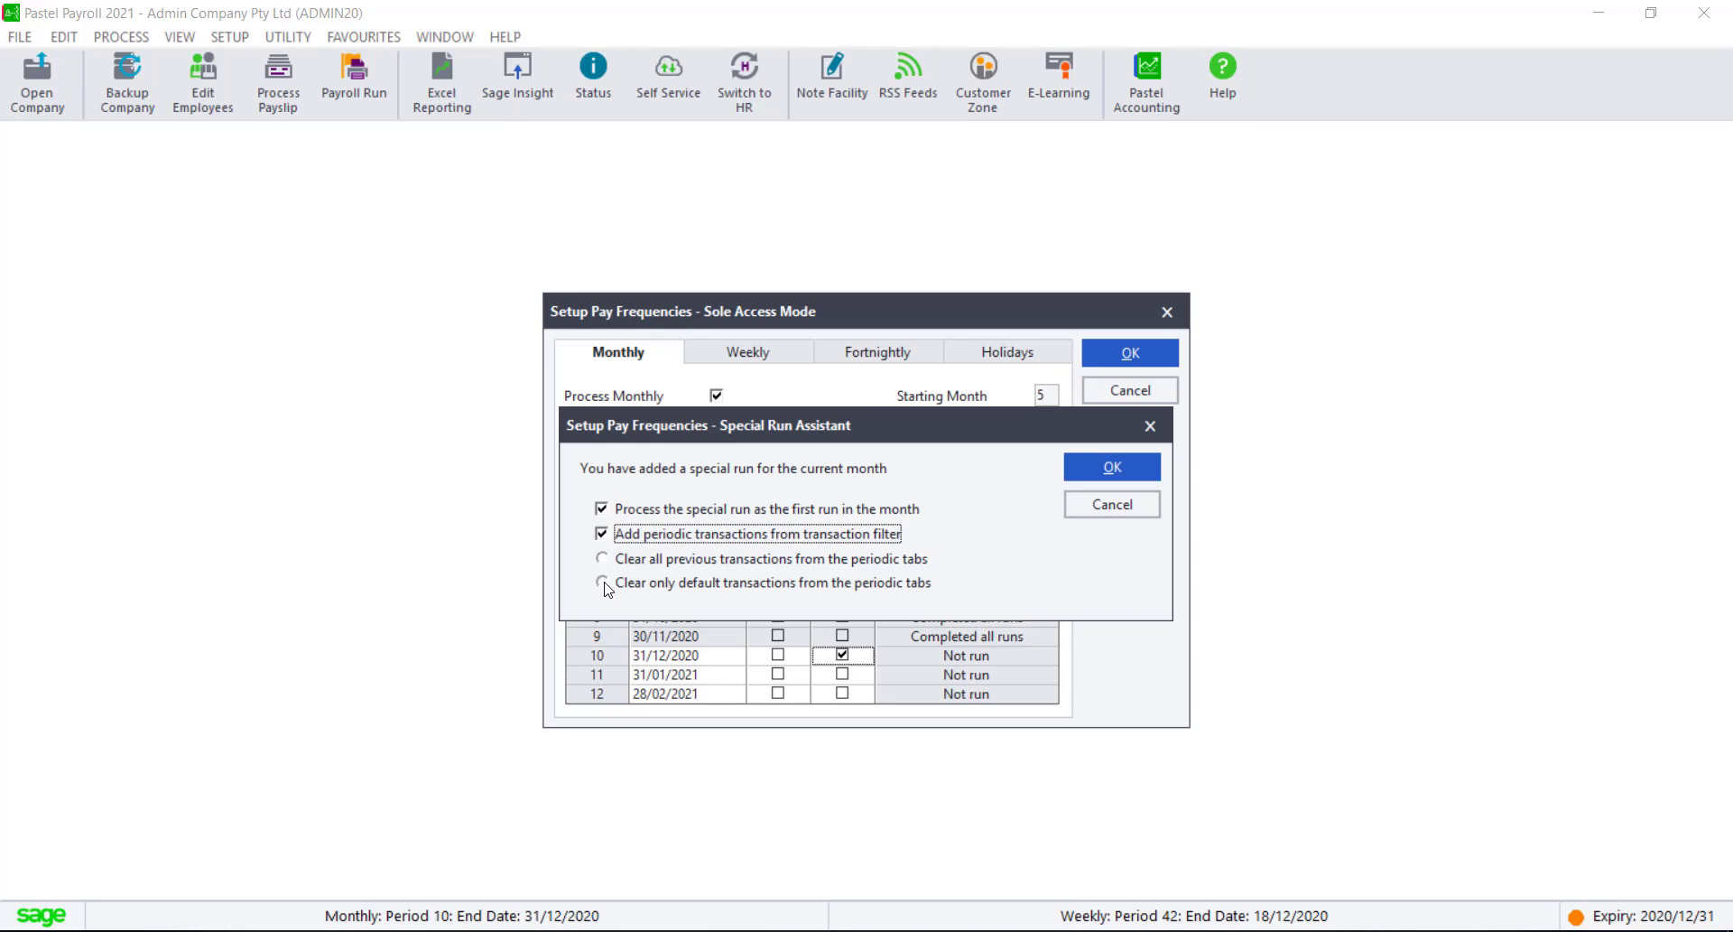
{"action": "left_click", "coordinate": [602, 560]}
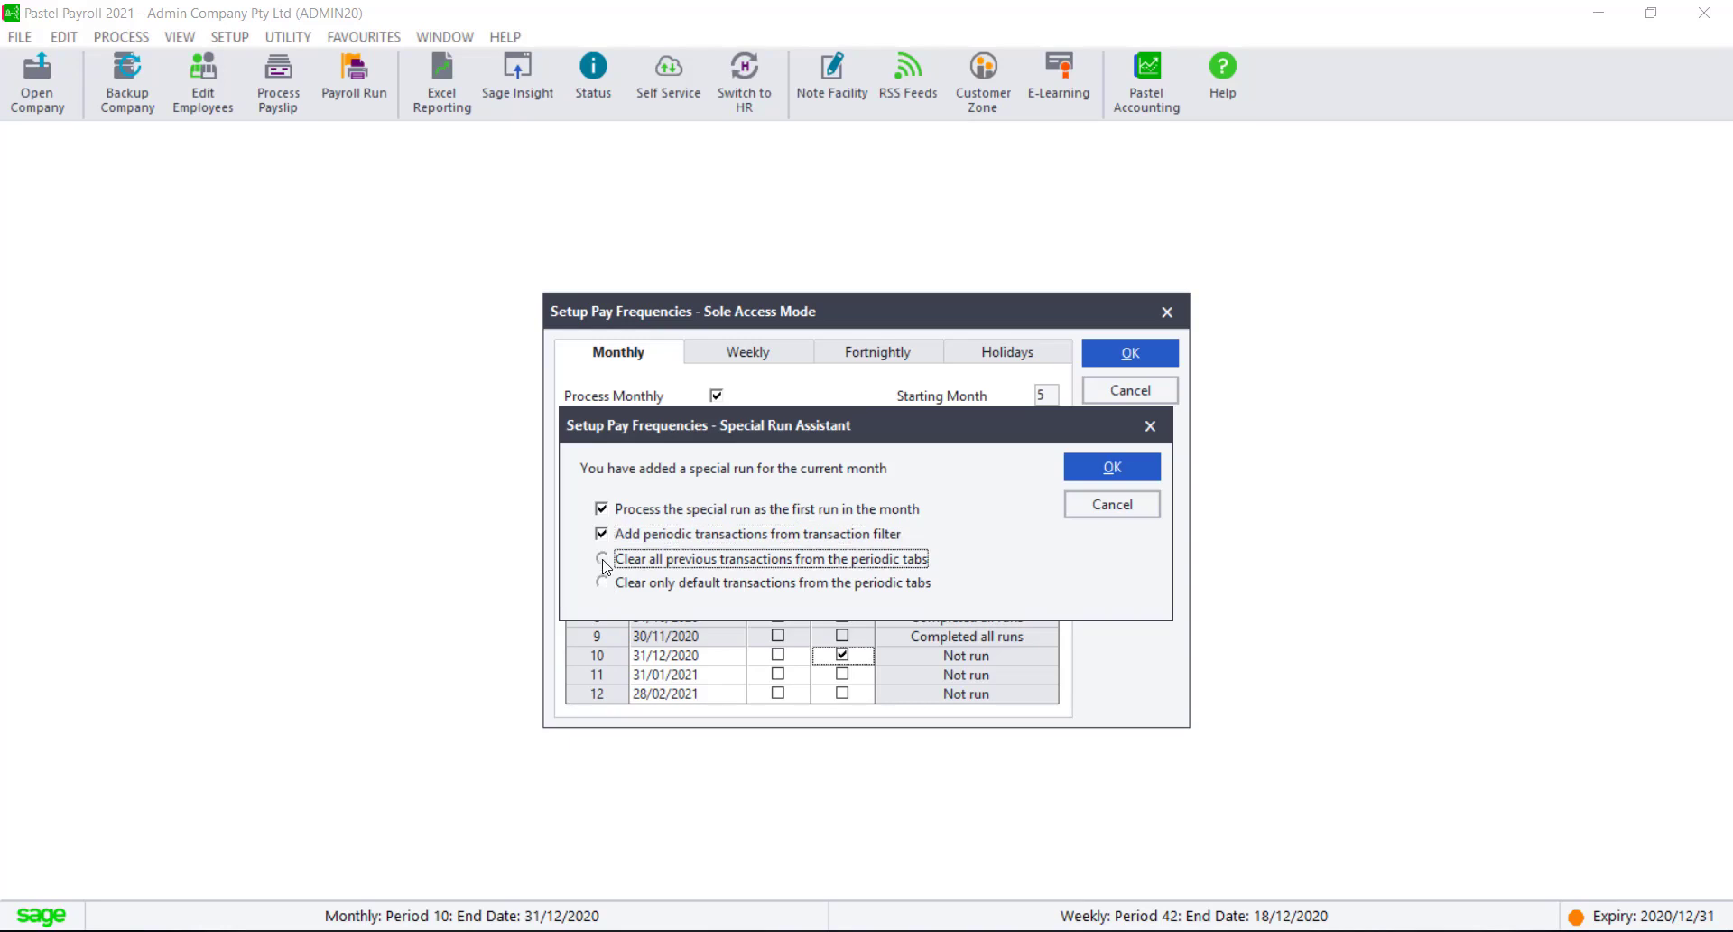
{"action": "left_click", "coordinate": [1131, 470]}
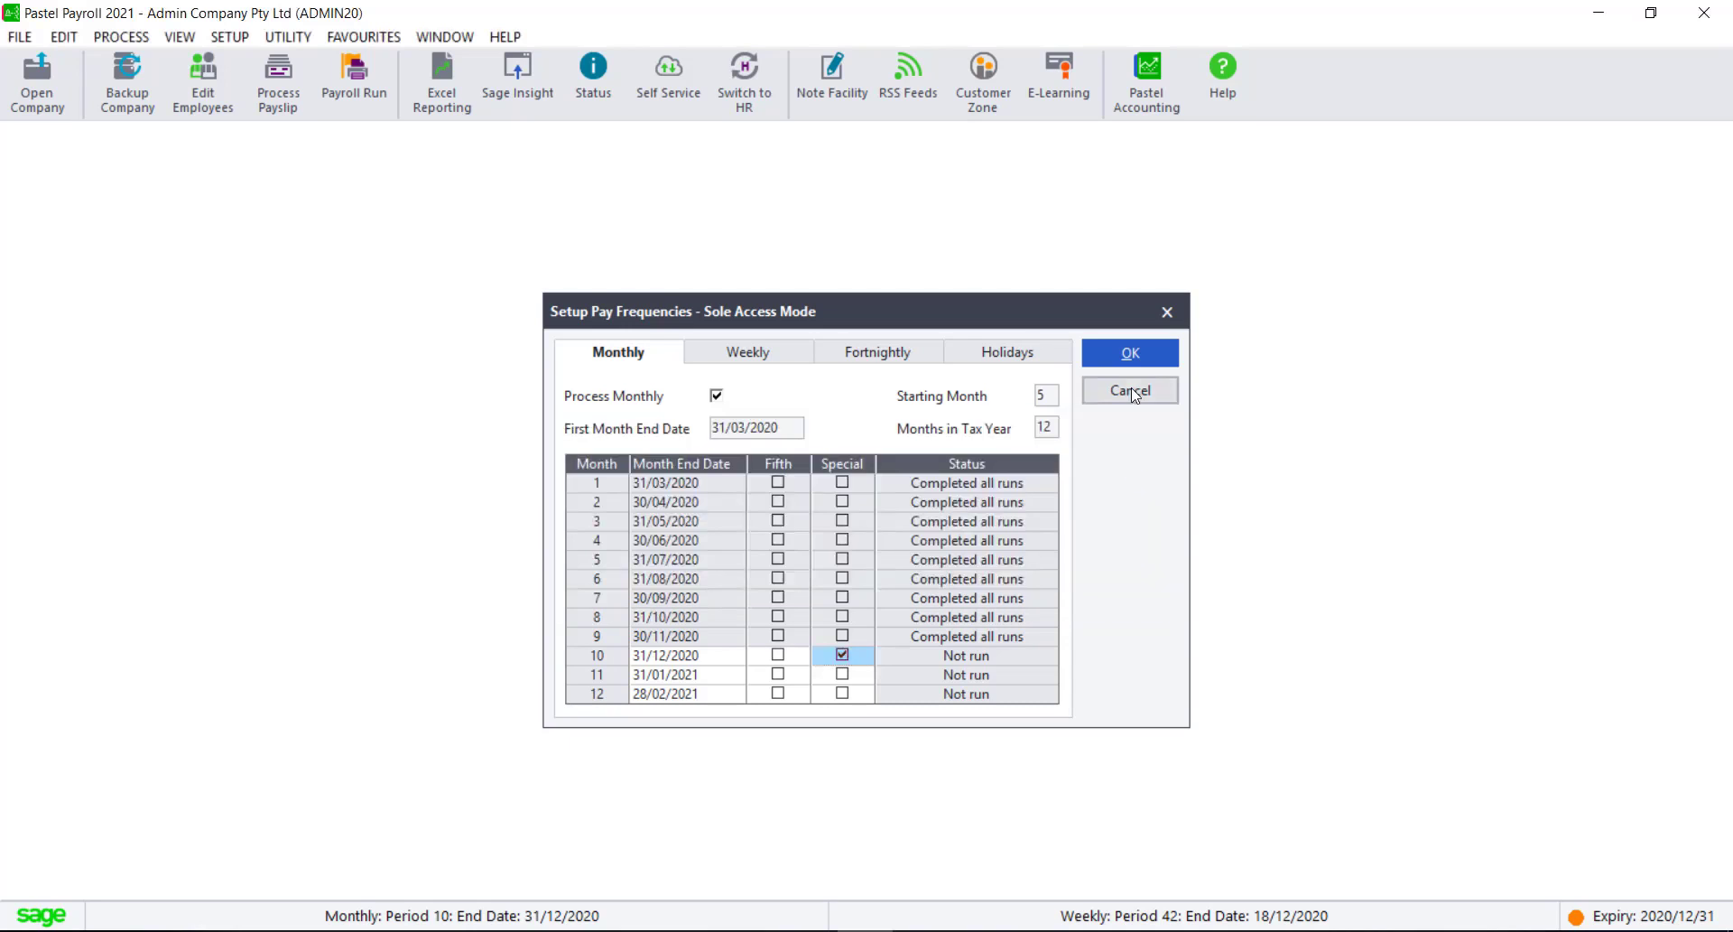
{"action": "left_click", "coordinate": [1136, 358]}
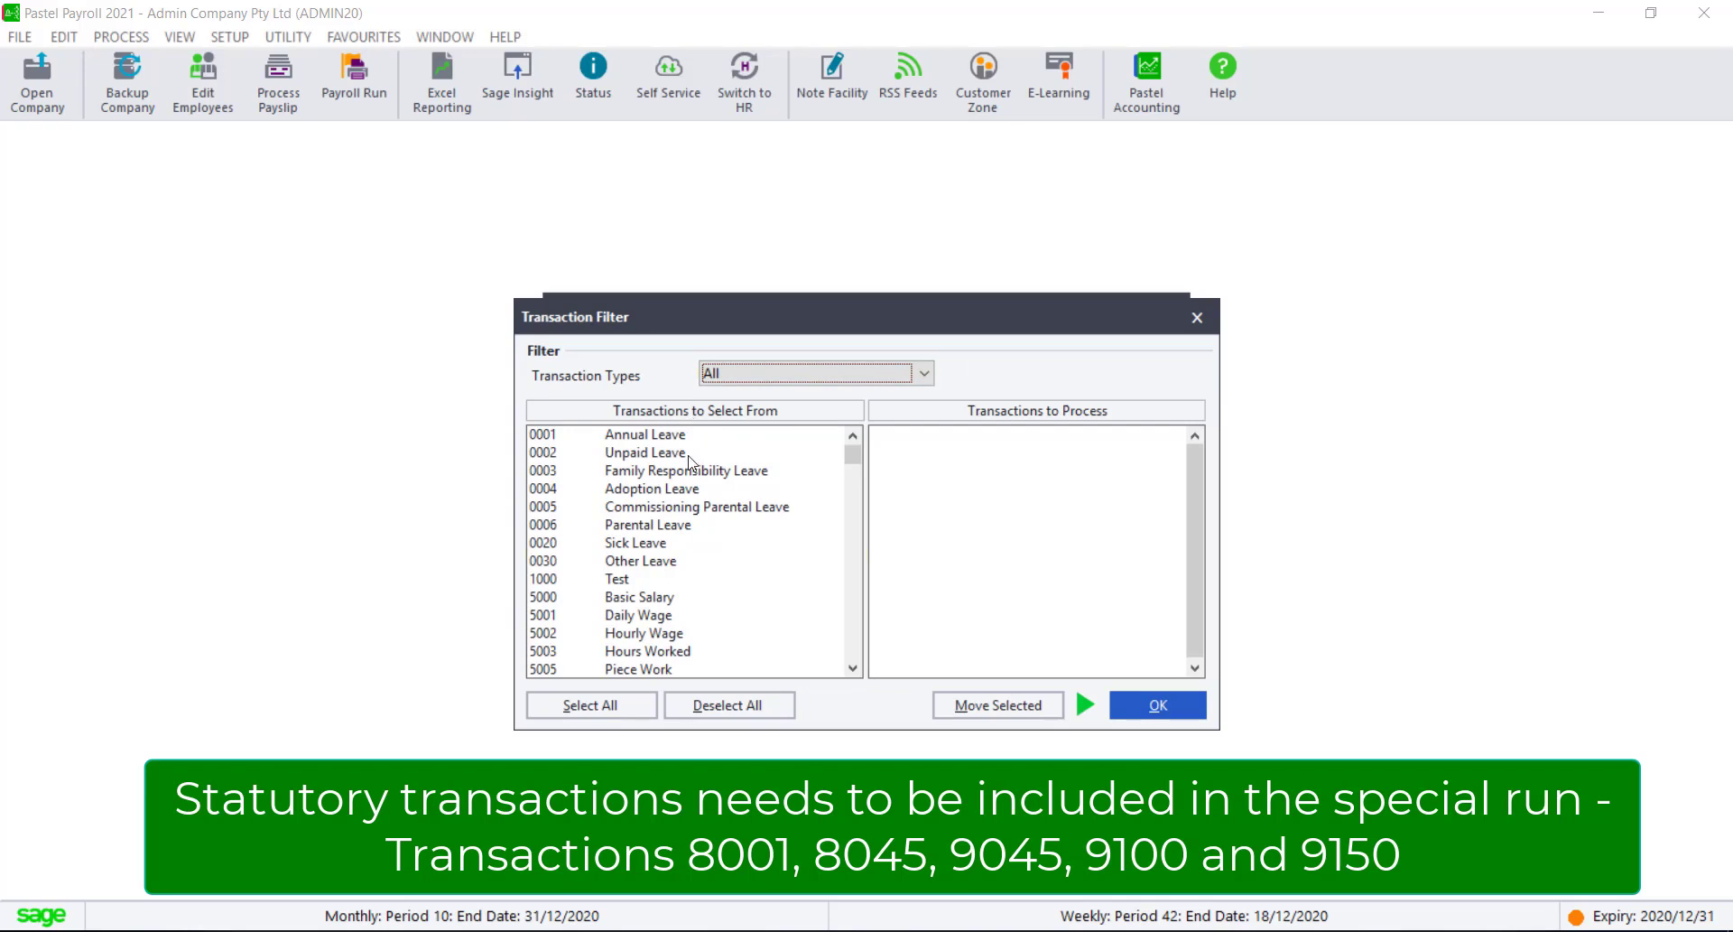
Step: Filter the transactions by the Special Run Transactions type and move all of them to the transactions to process
{"action": "left_click", "coordinate": [851, 639]}
{"action": "left_click", "coordinate": [854, 642]}
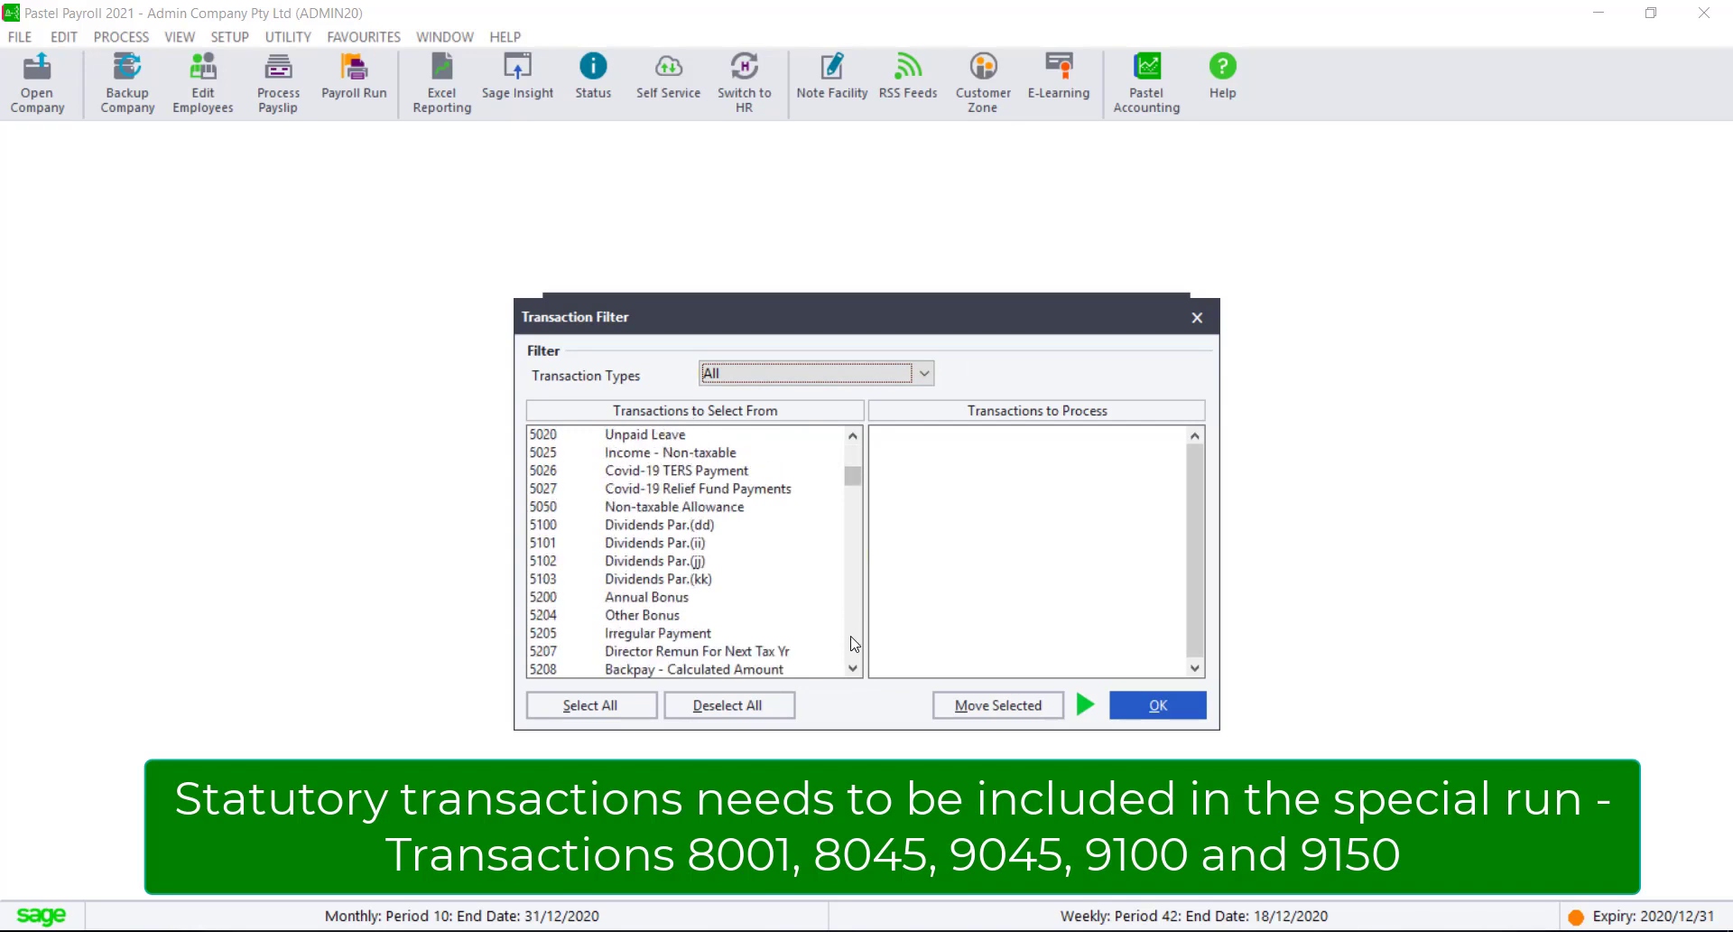
{"action": "left_click", "coordinate": [853, 643]}
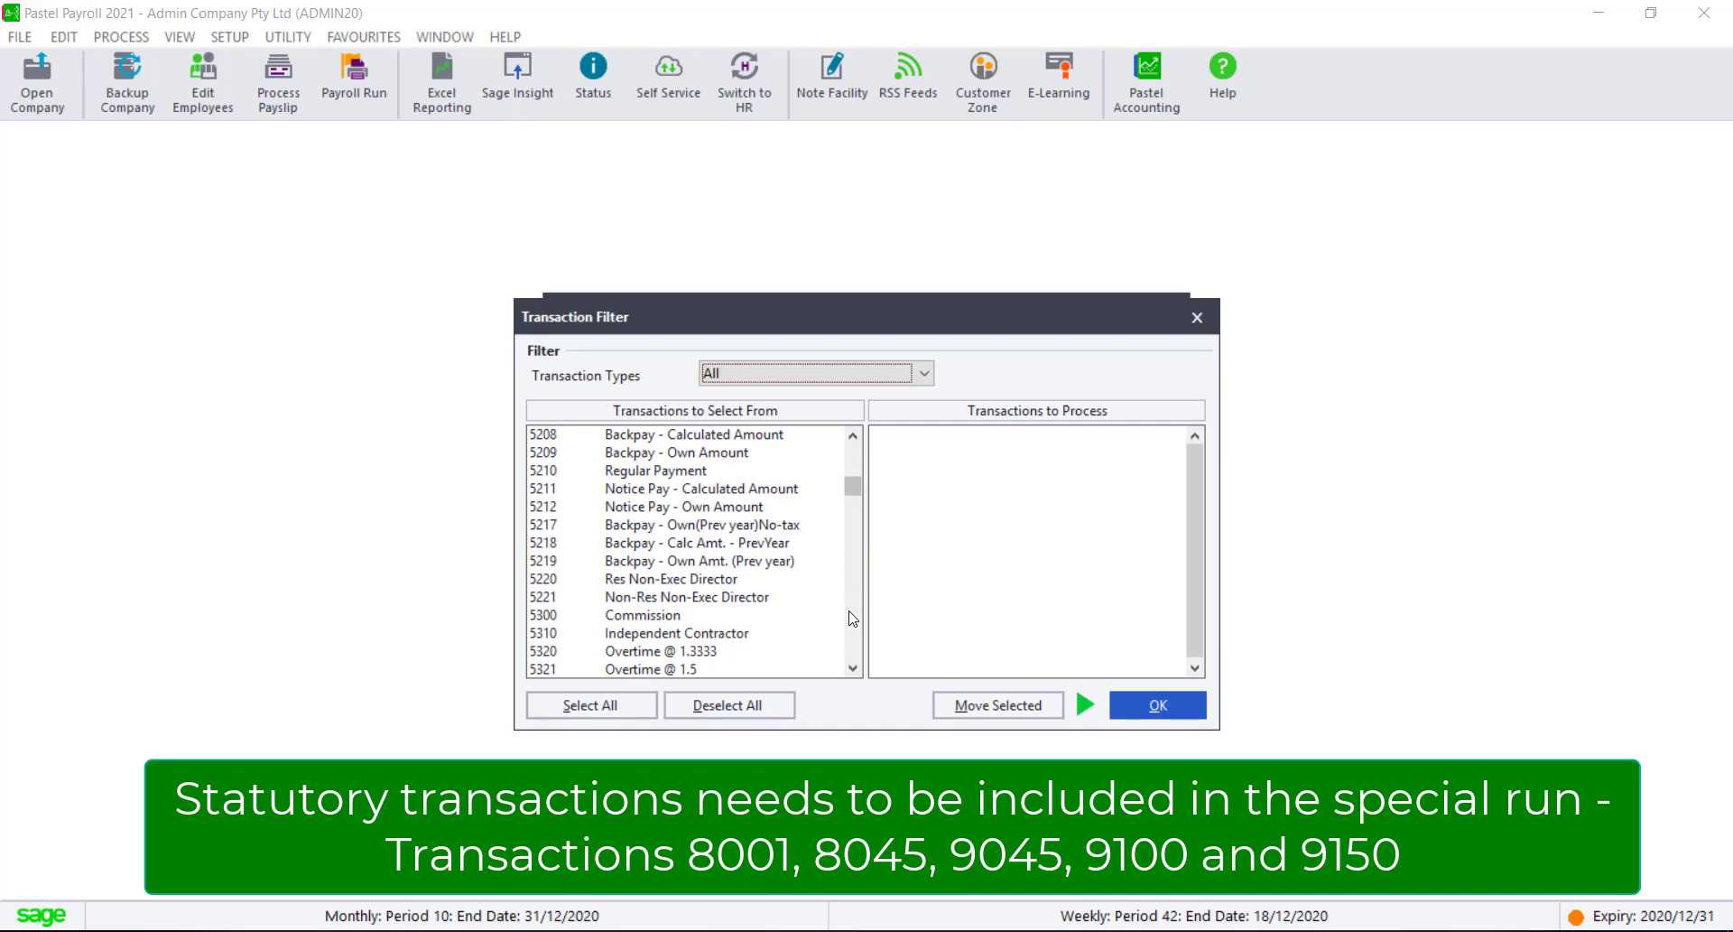
{"action": "left_click", "coordinate": [926, 375]}
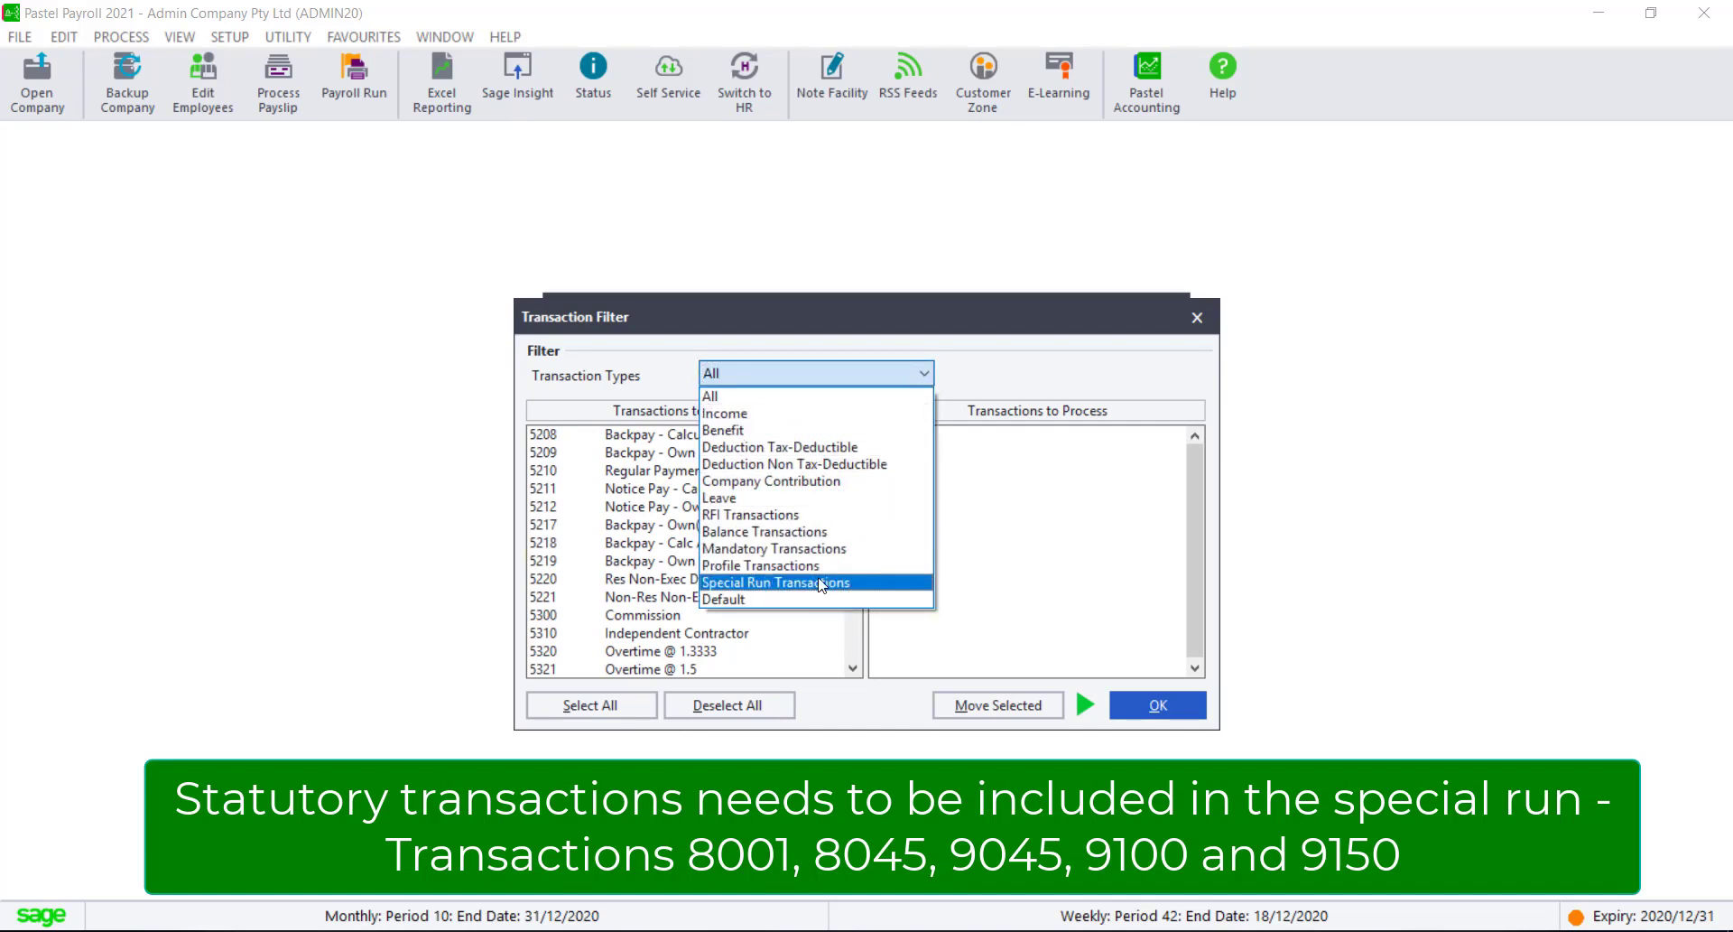
{"action": "left_click", "coordinate": [821, 583]}
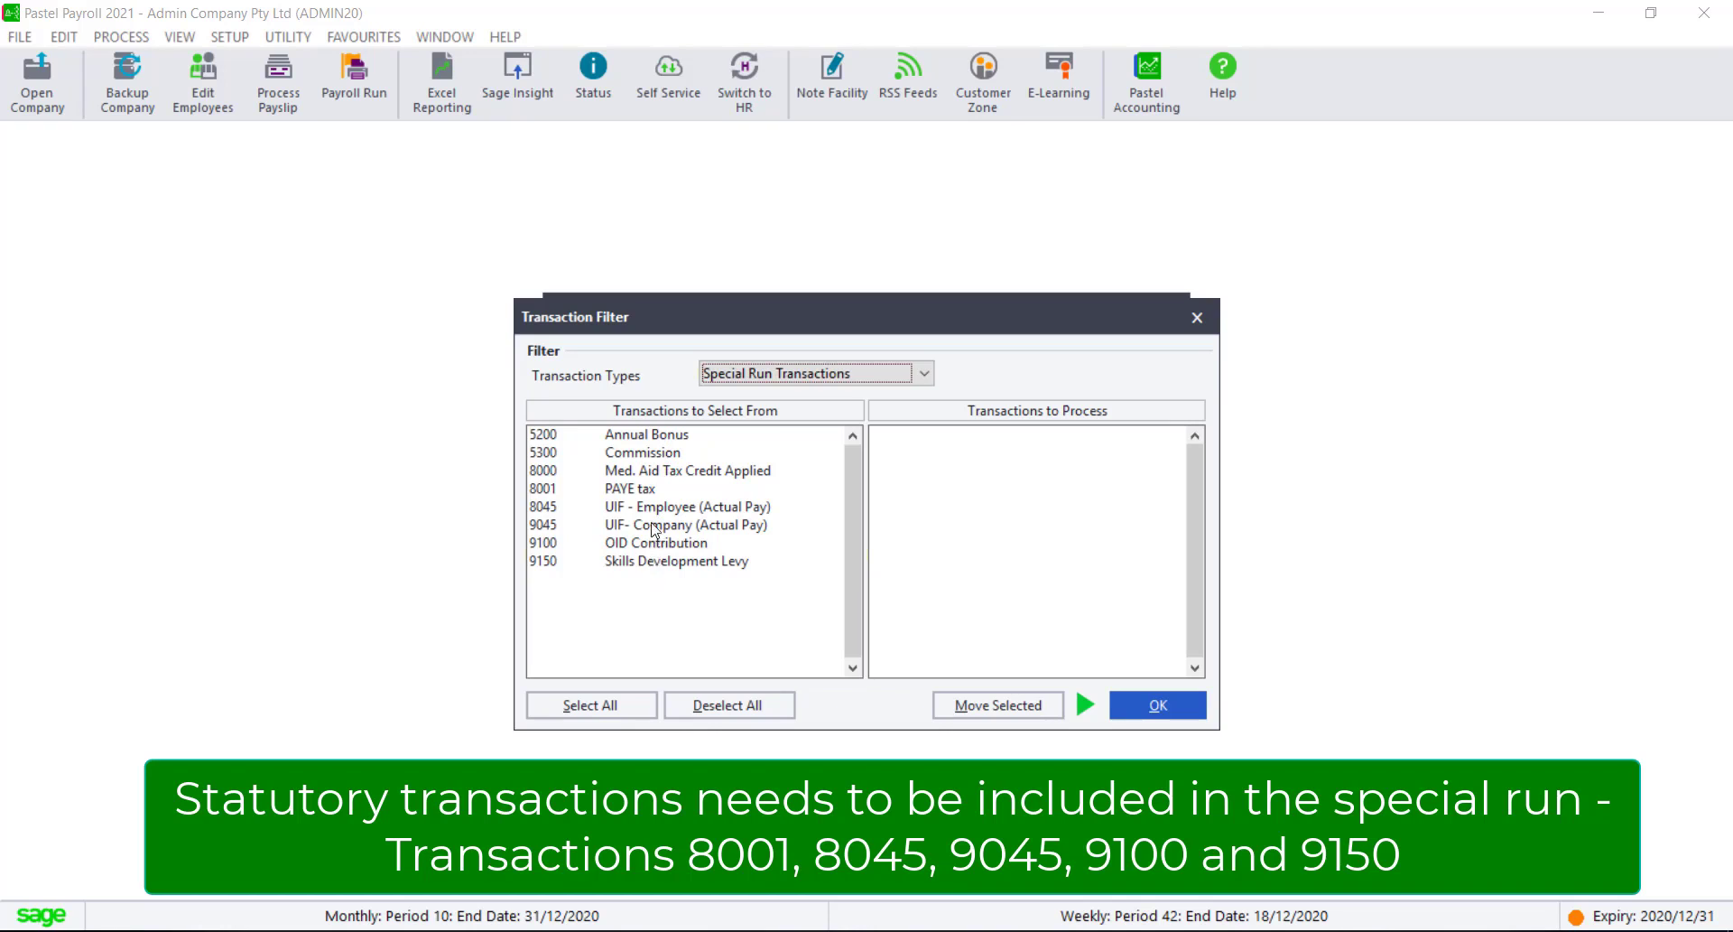
{"action": "left_click", "coordinate": [614, 706]}
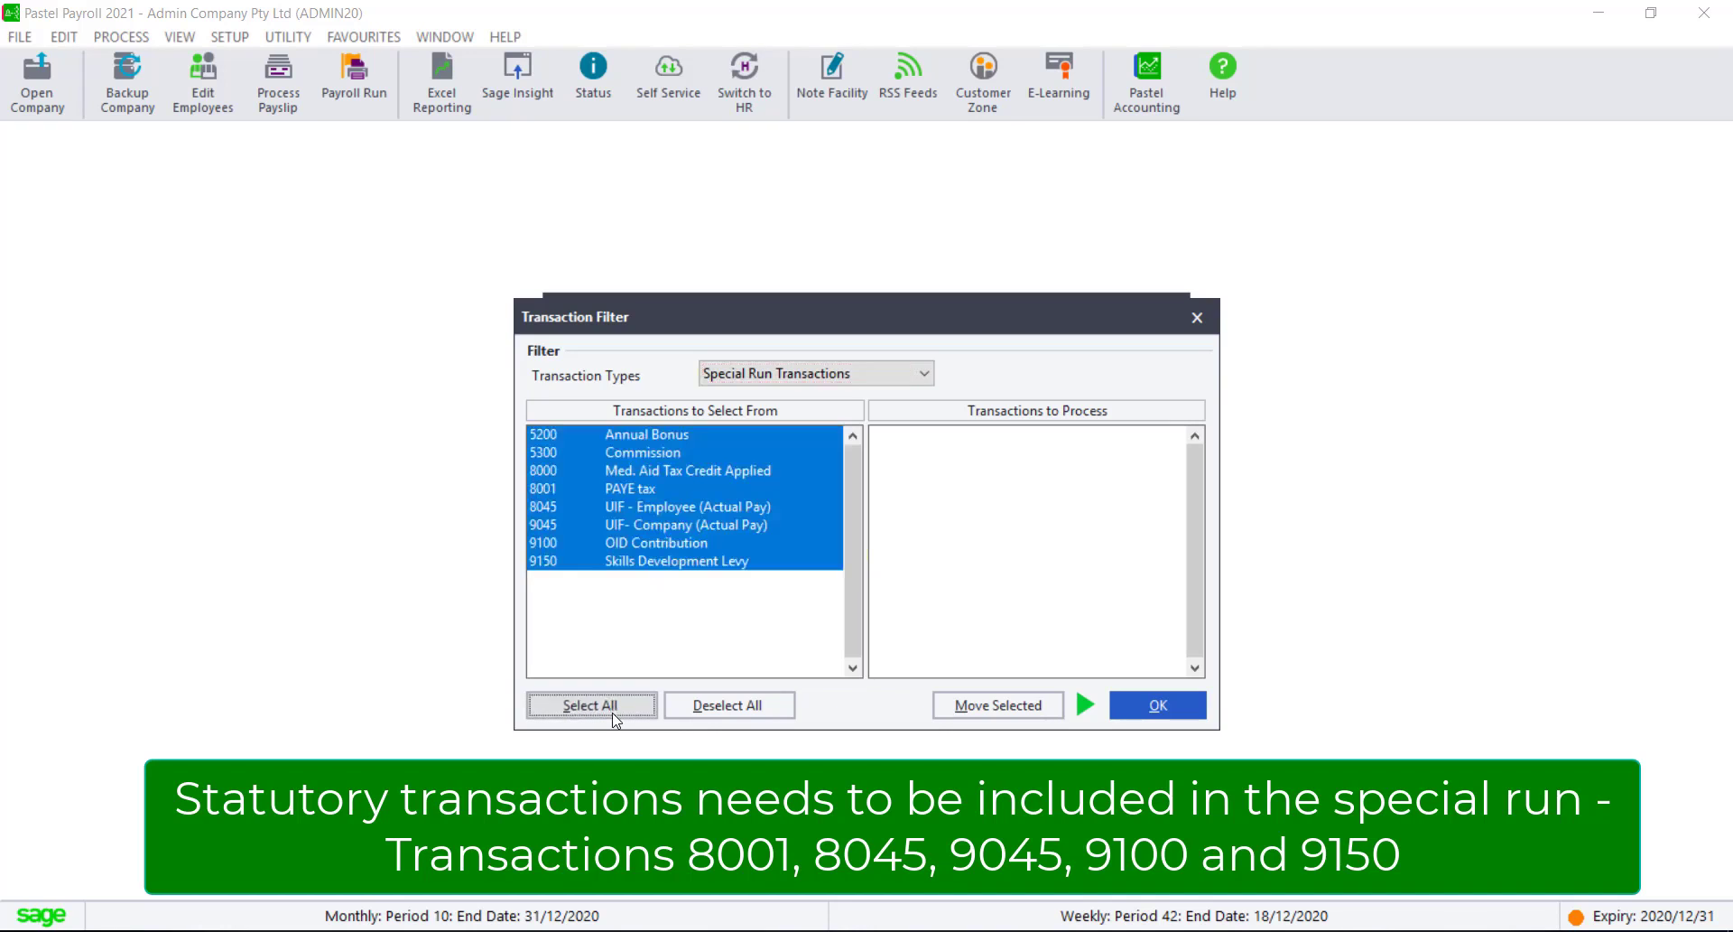
{"action": "left_click", "coordinate": [1011, 704]}
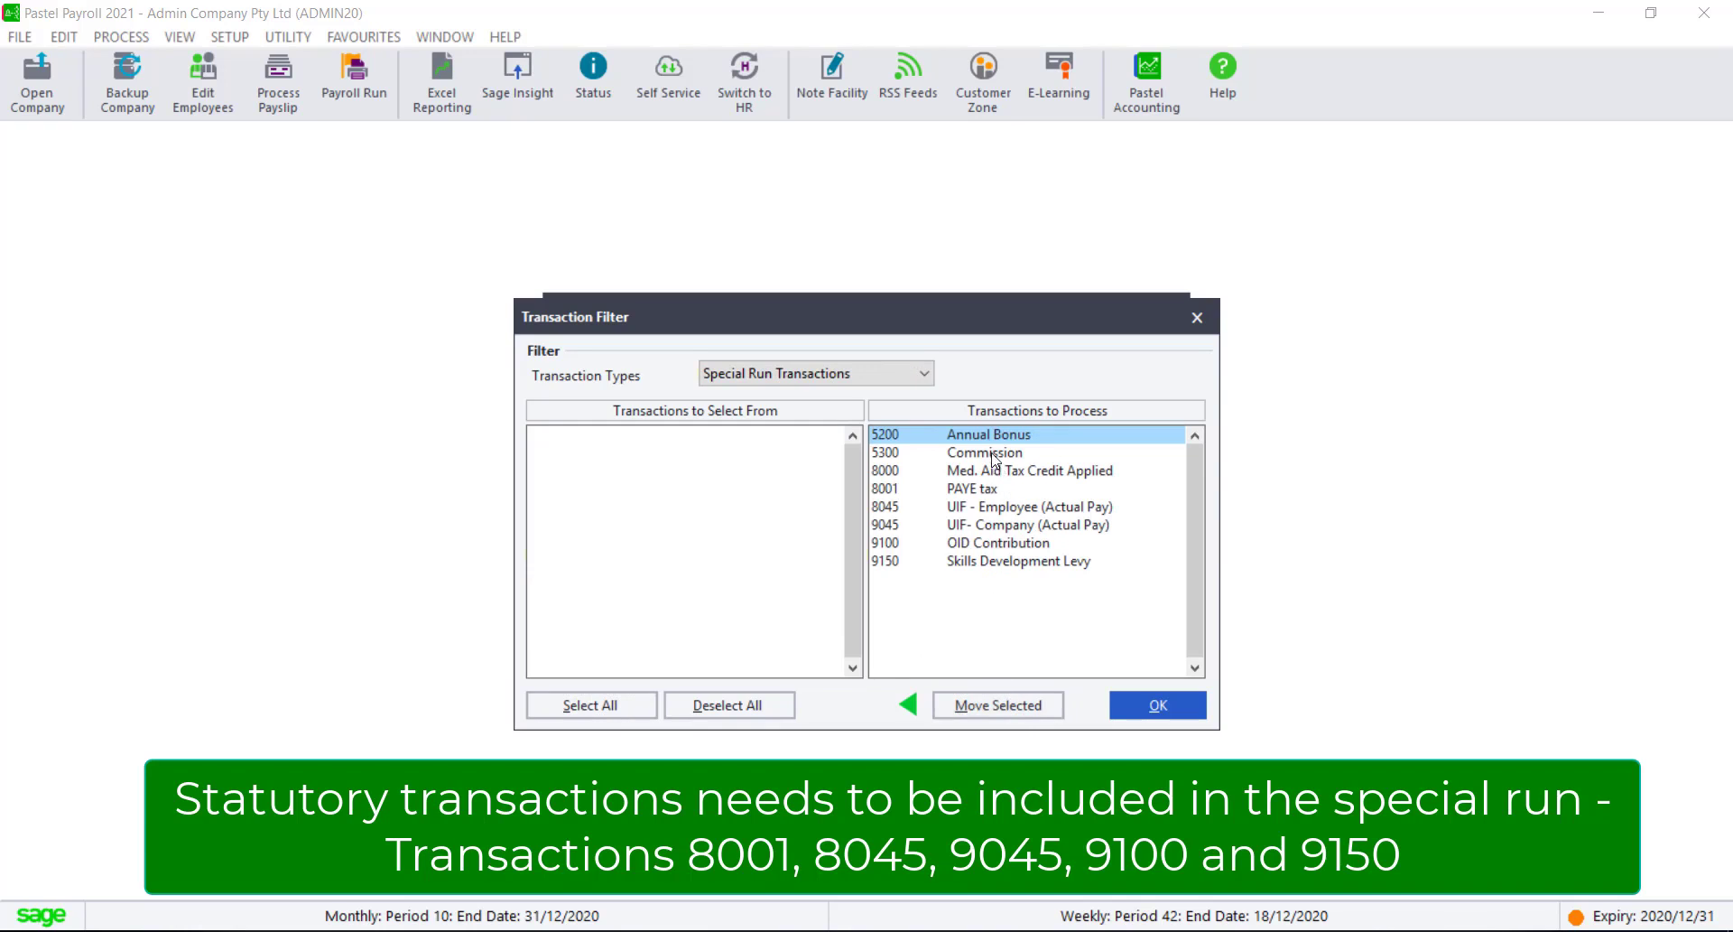
Step: Remove 5300 Commission and 8000 Med. Aid Tax Credit Applied from the transactions to process and confirm the filter
{"action": "left_click", "coordinate": [991, 459]}
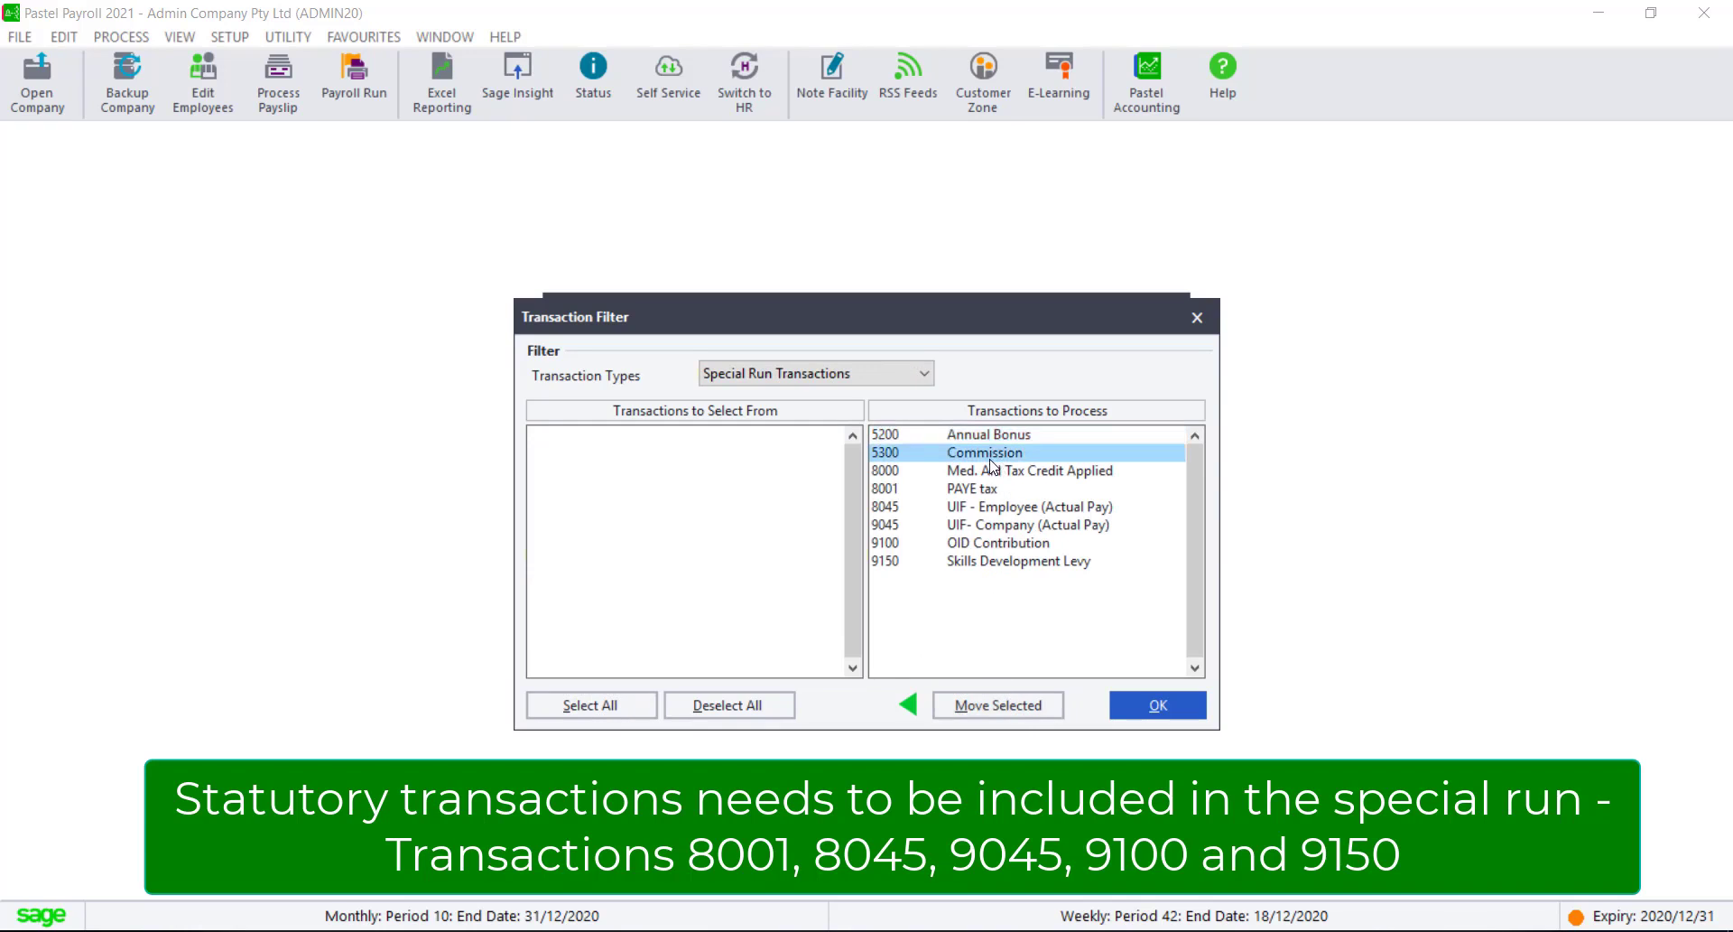
{"action": "double_click", "coordinate": [990, 459]}
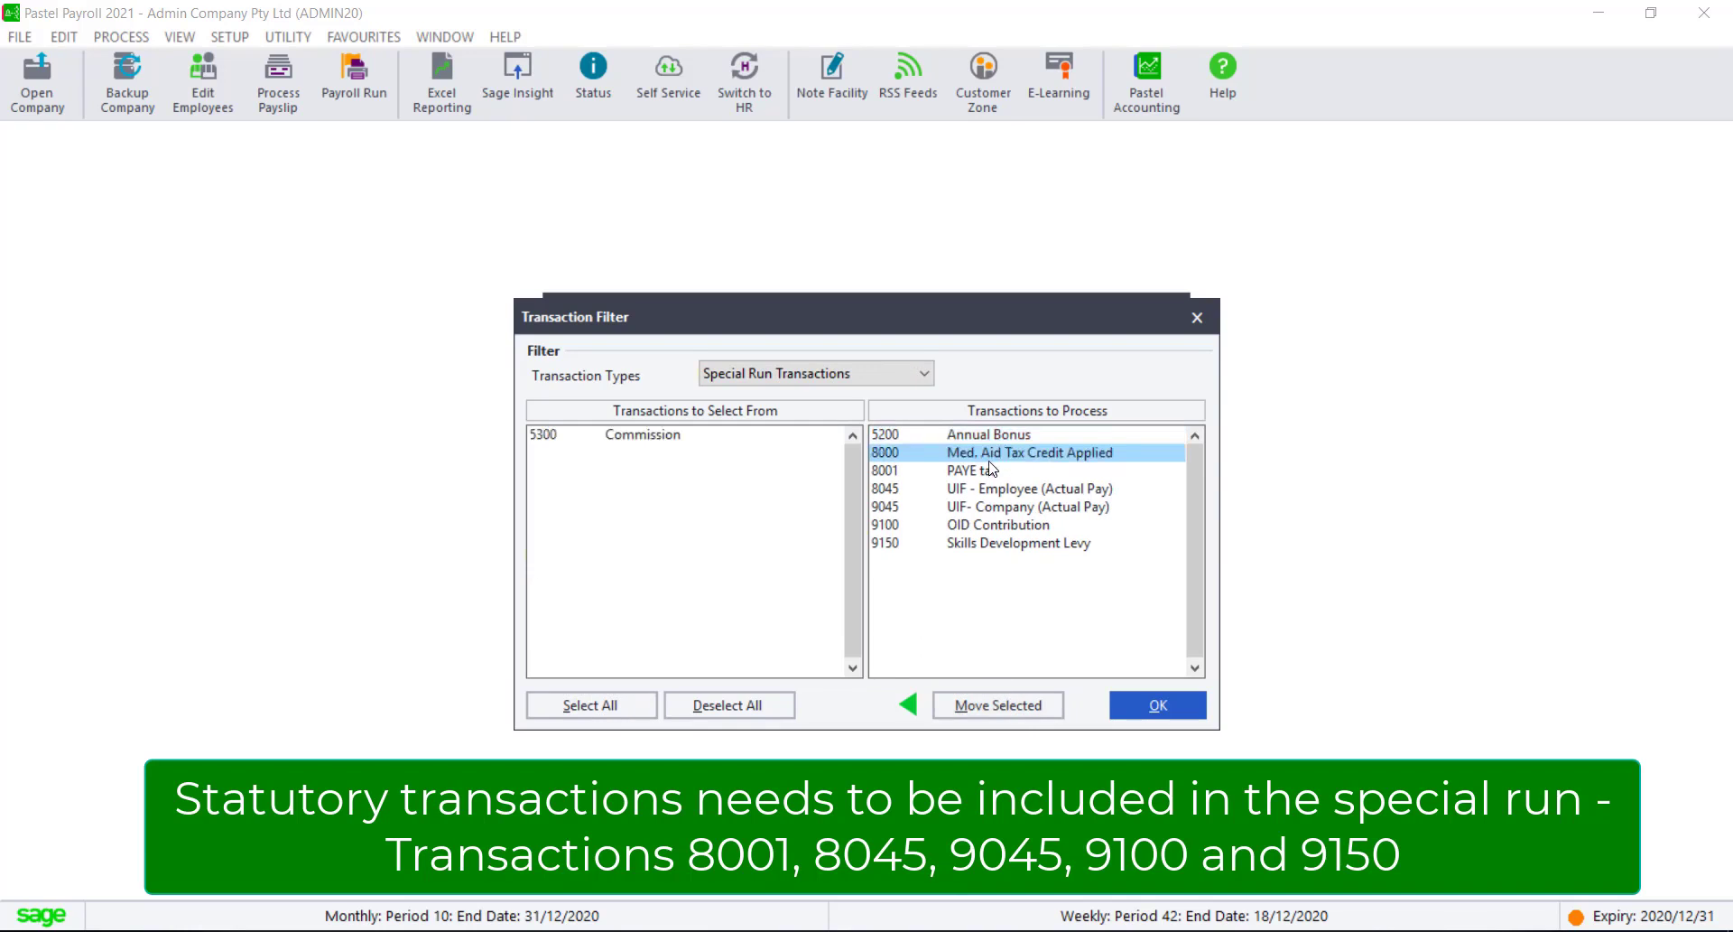
{"action": "double_click", "coordinate": [991, 460]}
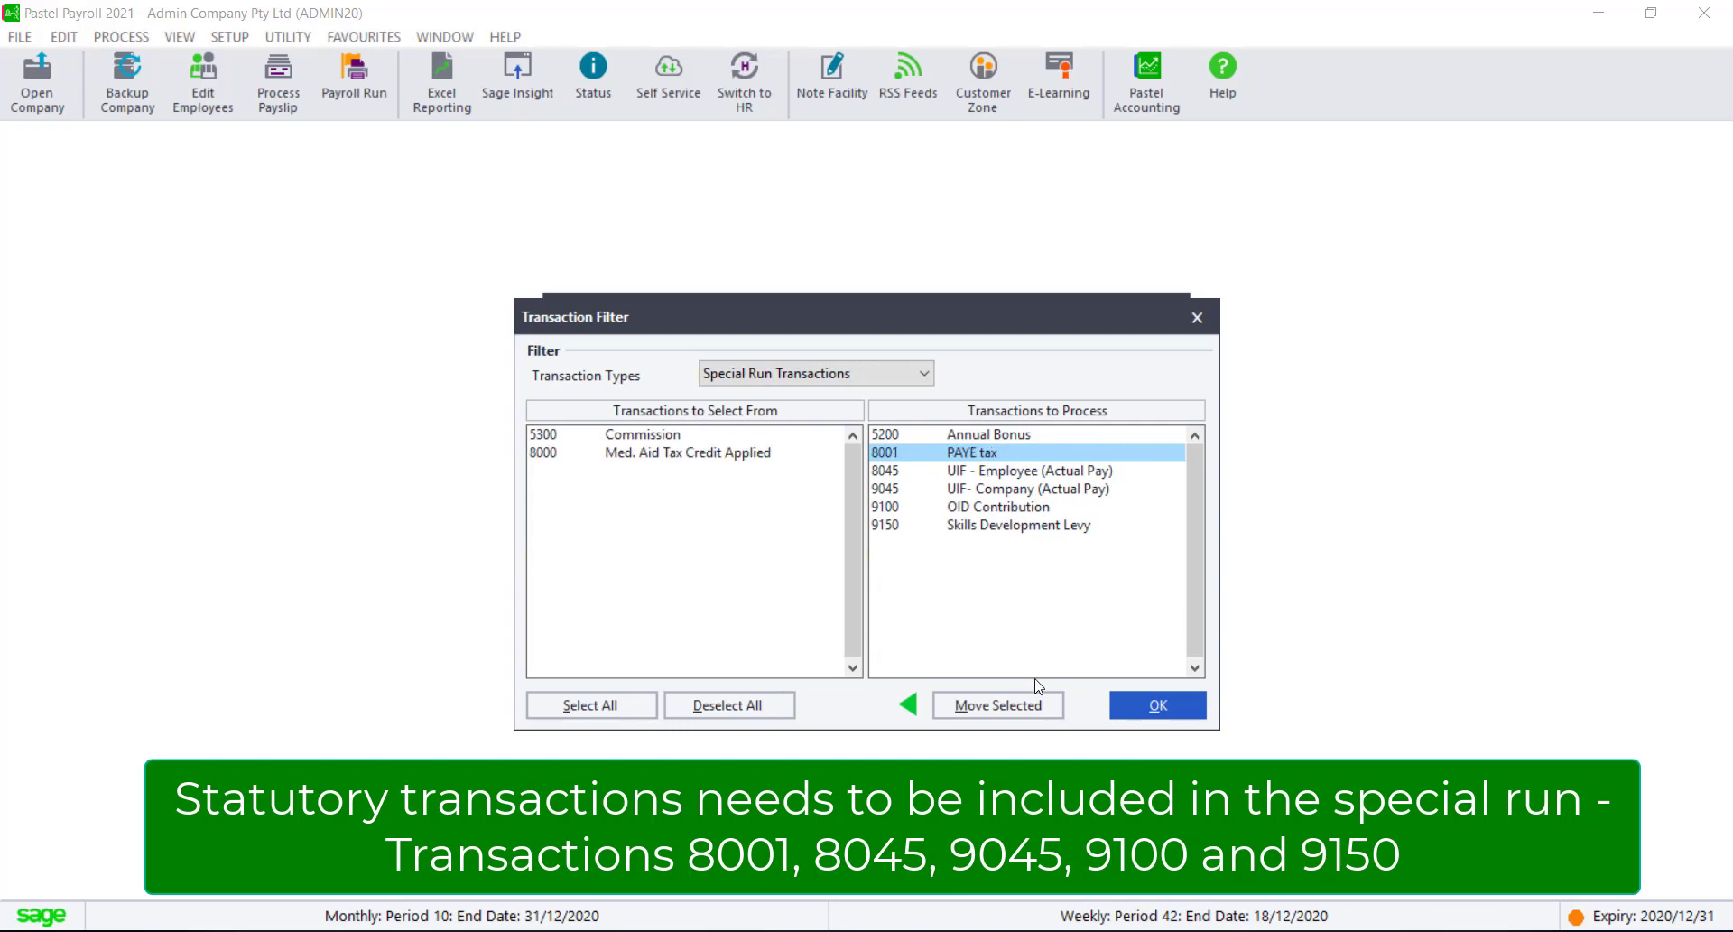
{"action": "left_click", "coordinate": [1167, 715]}
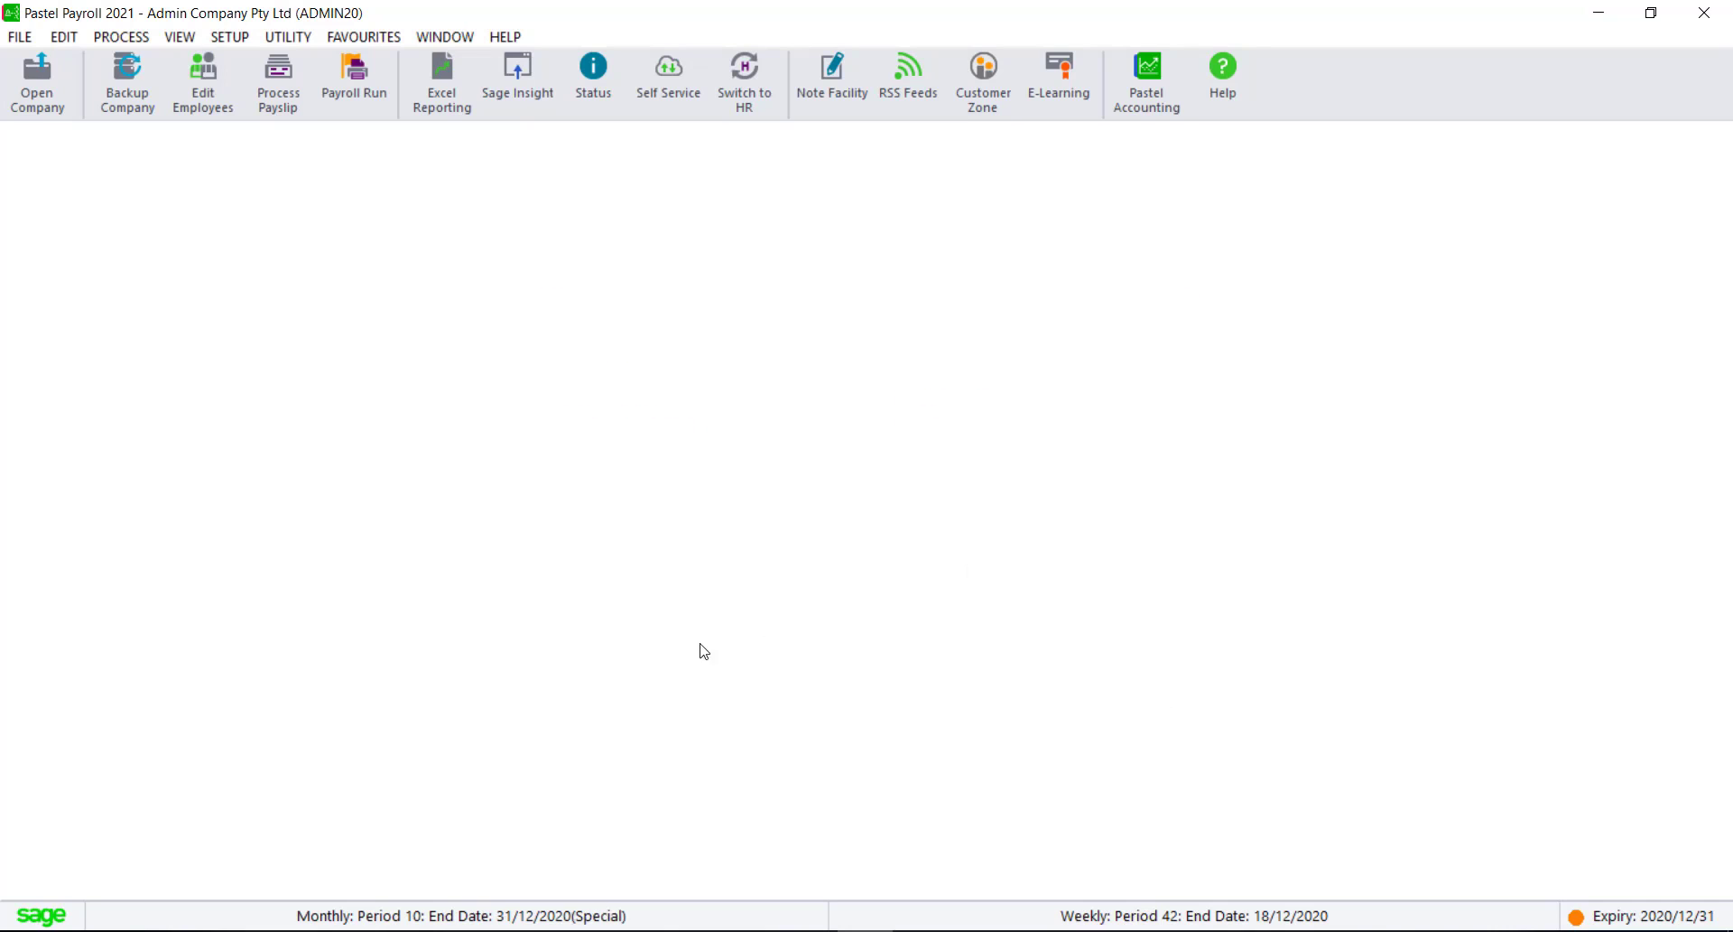
Step: Open payslip processing and examine the first employee's income, deduction and leave transactions for the special run
{"action": "left_click", "coordinate": [280, 101]}
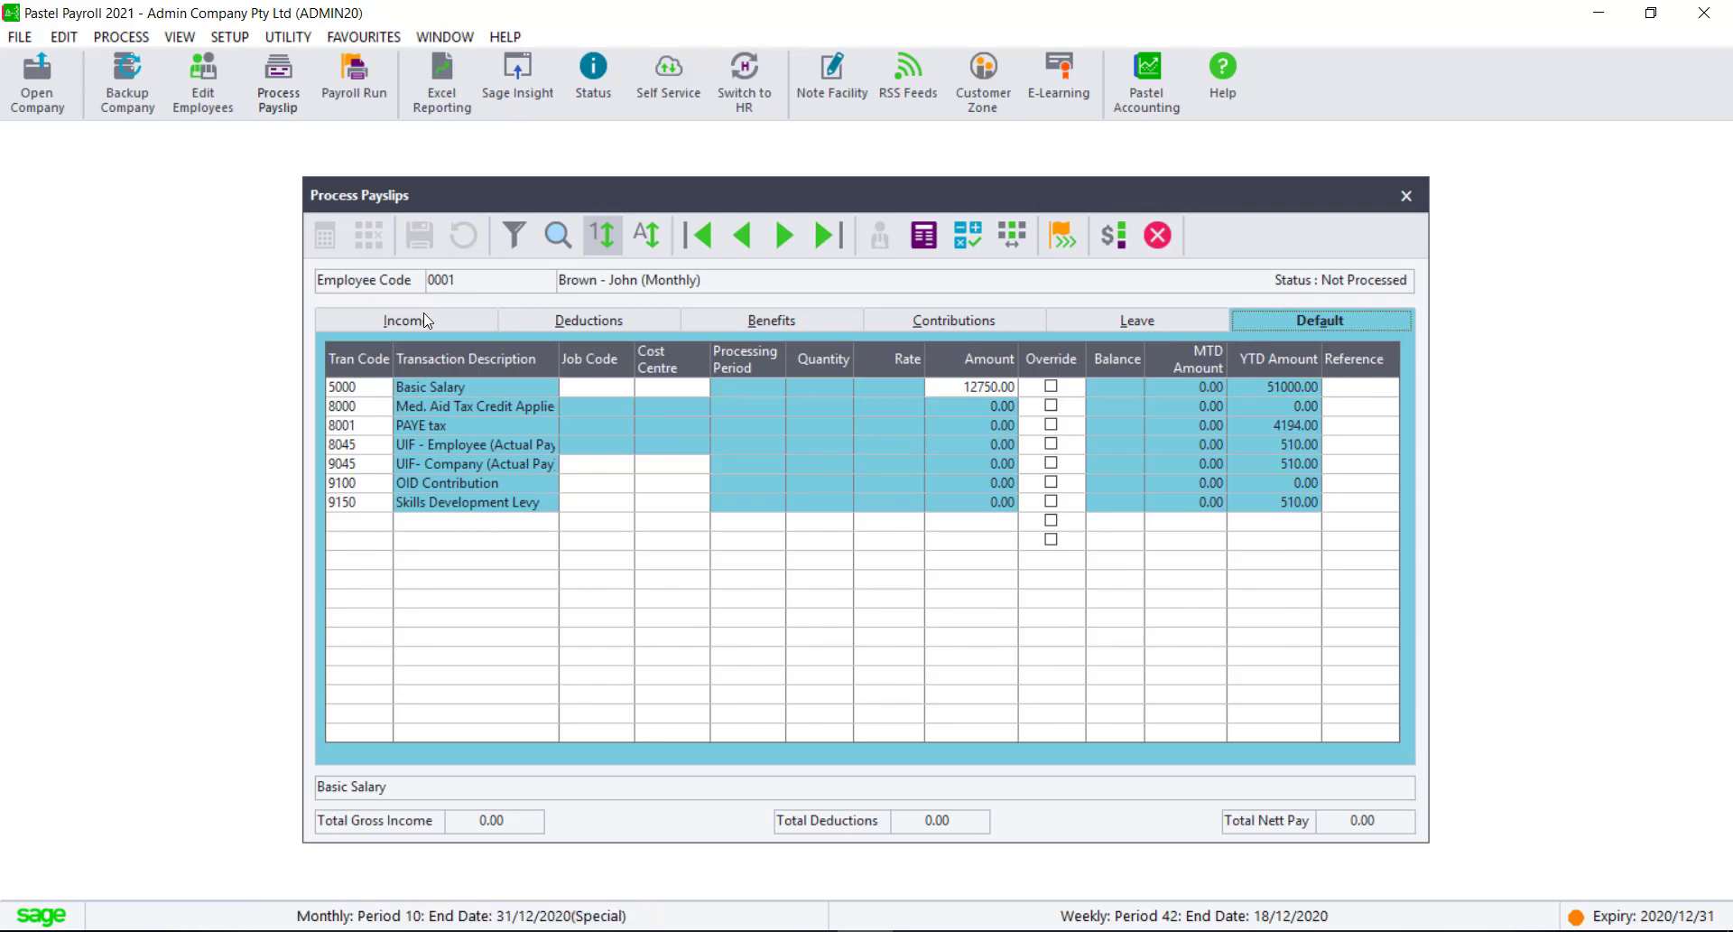
{"action": "left_click", "coordinate": [449, 321]}
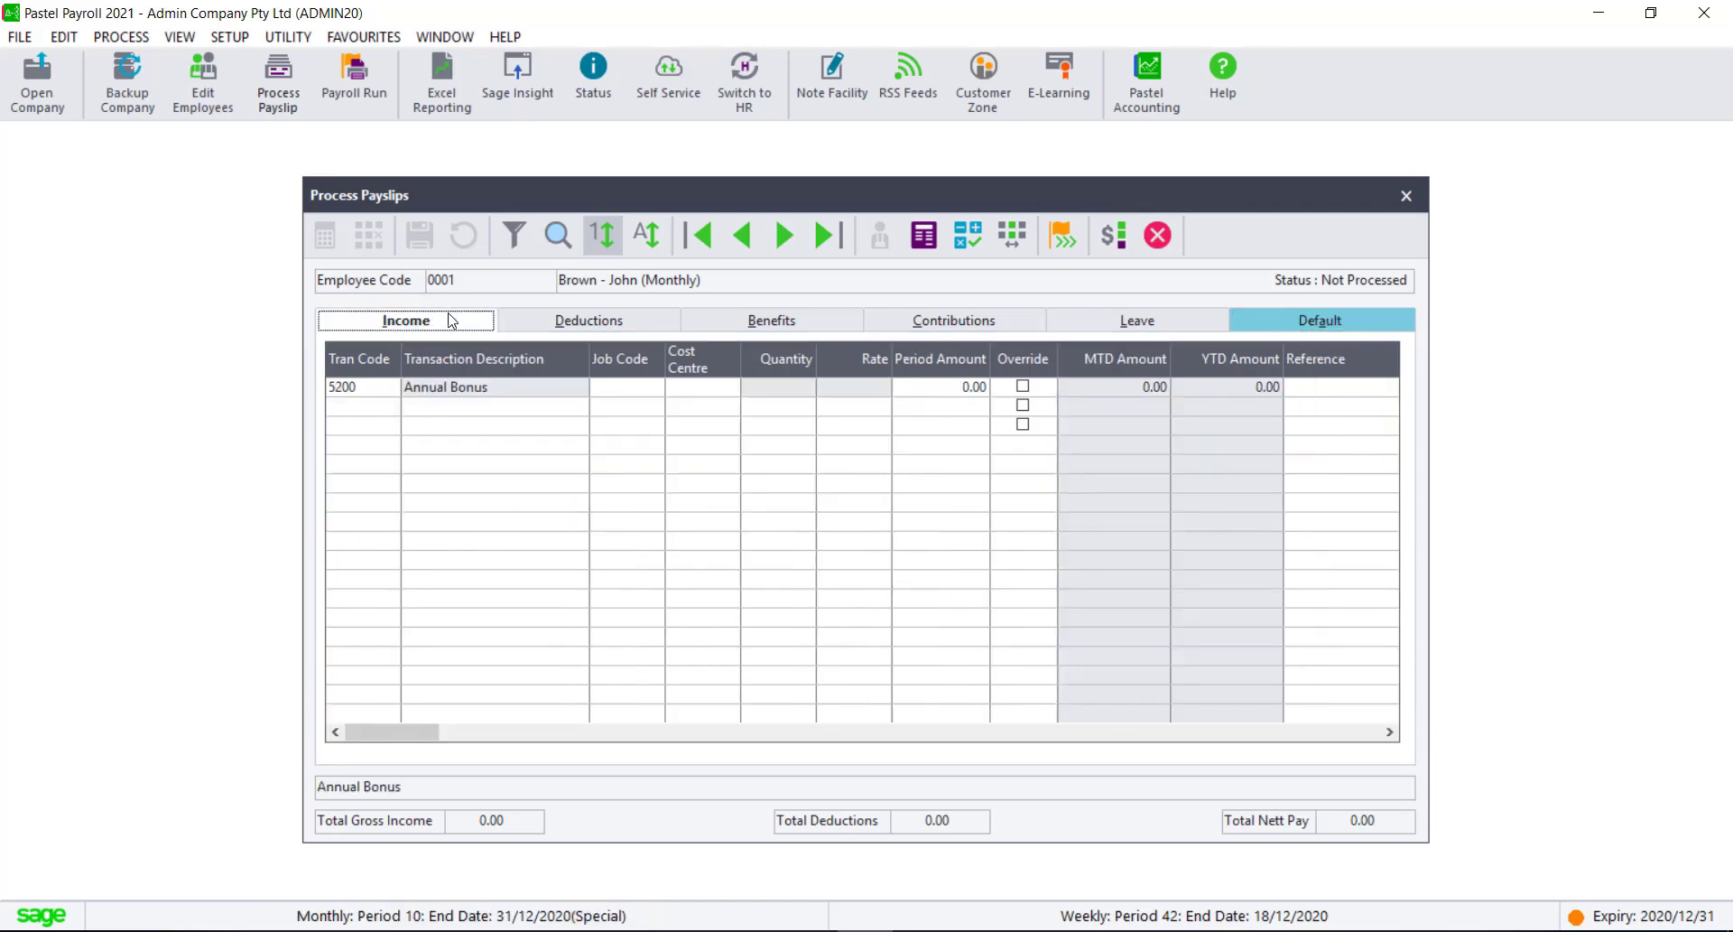
{"action": "left_click", "coordinate": [555, 323]}
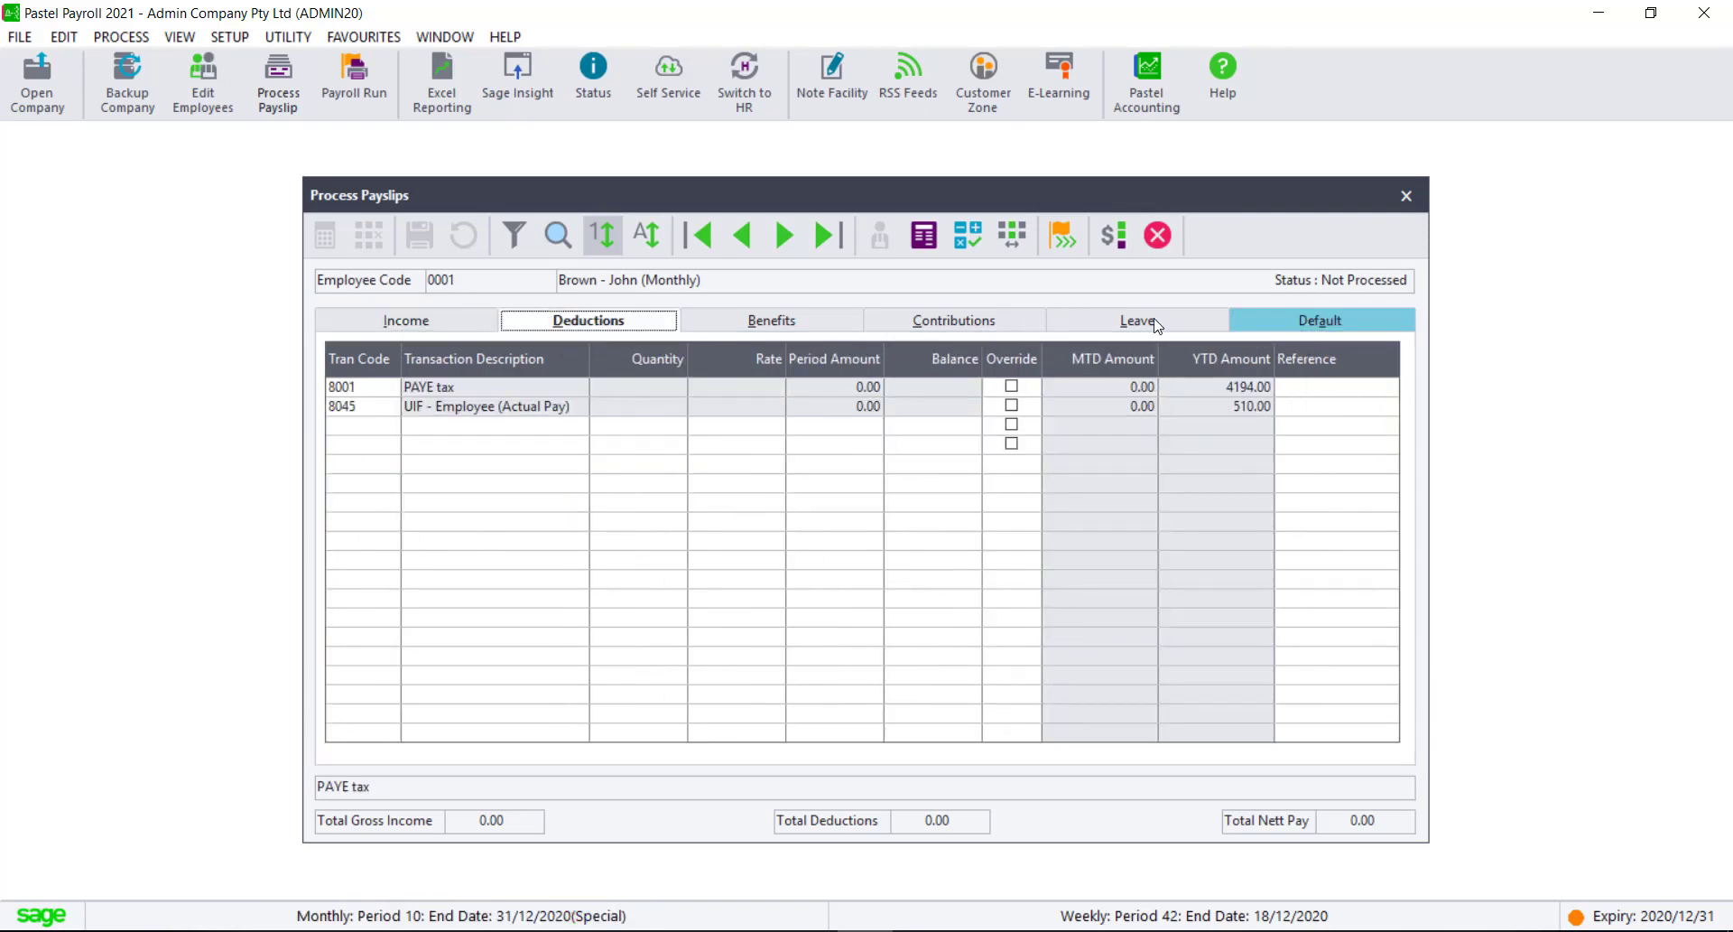
{"action": "left_click", "coordinate": [1200, 325]}
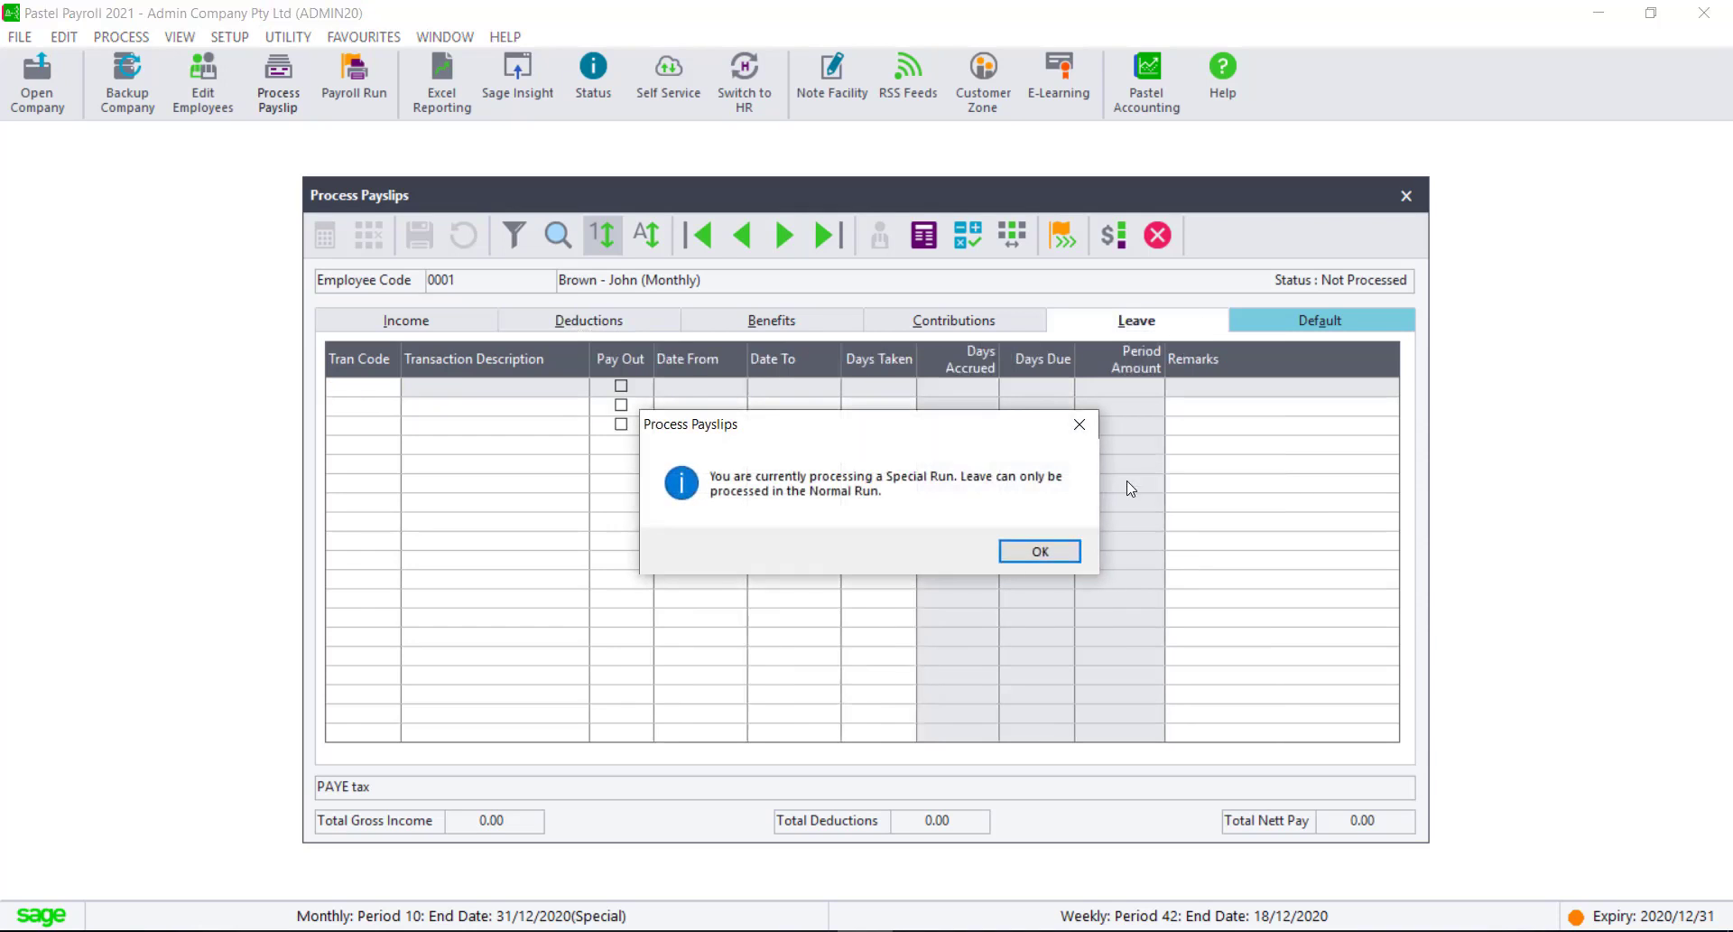
{"action": "left_click", "coordinate": [1033, 548]}
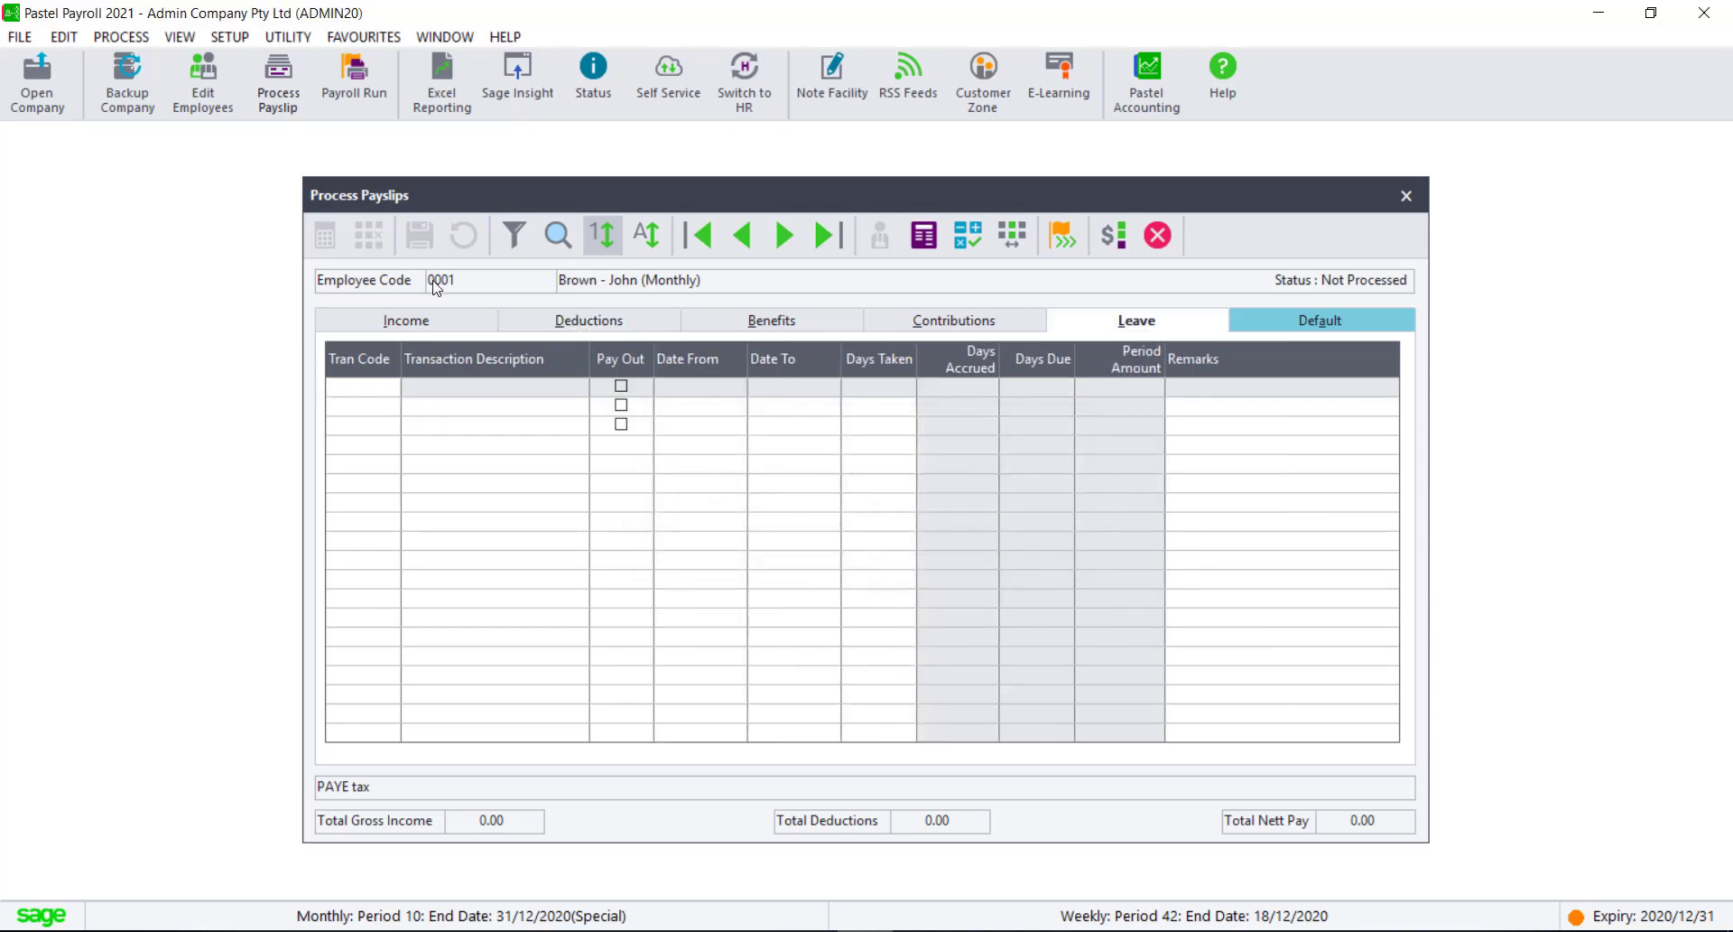
Step: Enter 30000 as the period amount of the employee's Annual Bonus, save the payslip, and check its deductions and contributions before closing it
{"action": "left_click", "coordinate": [409, 323]}
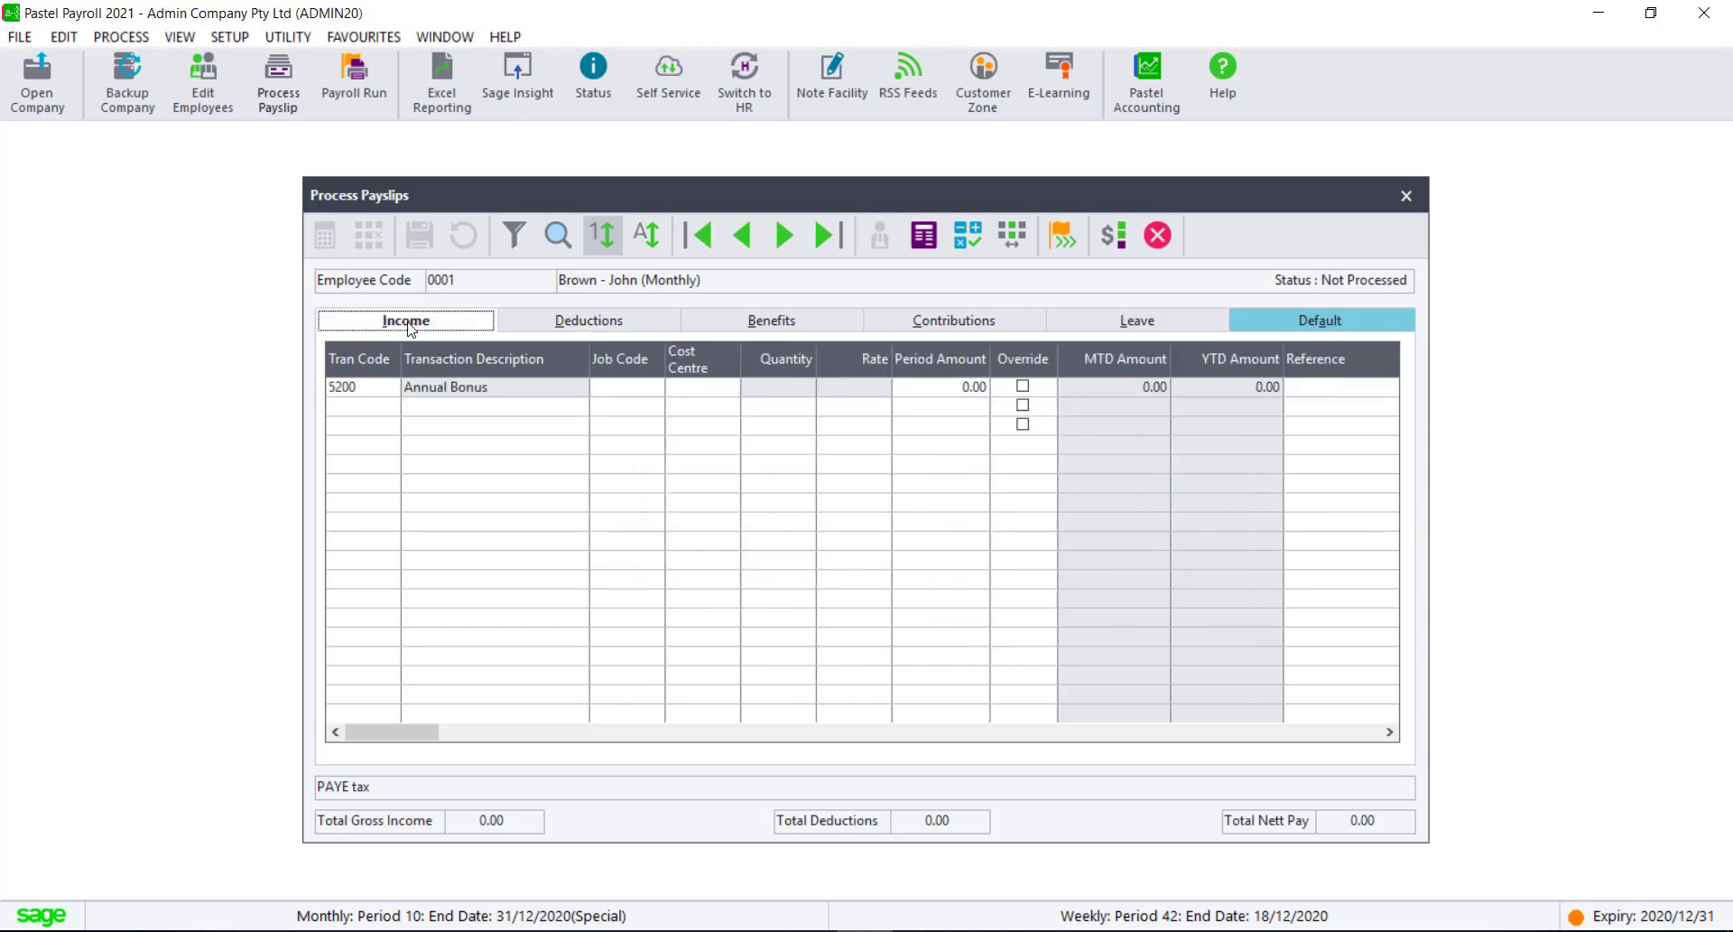
{"action": "left_click", "coordinate": [982, 386]}
{"action": "type", "text": "30000"}
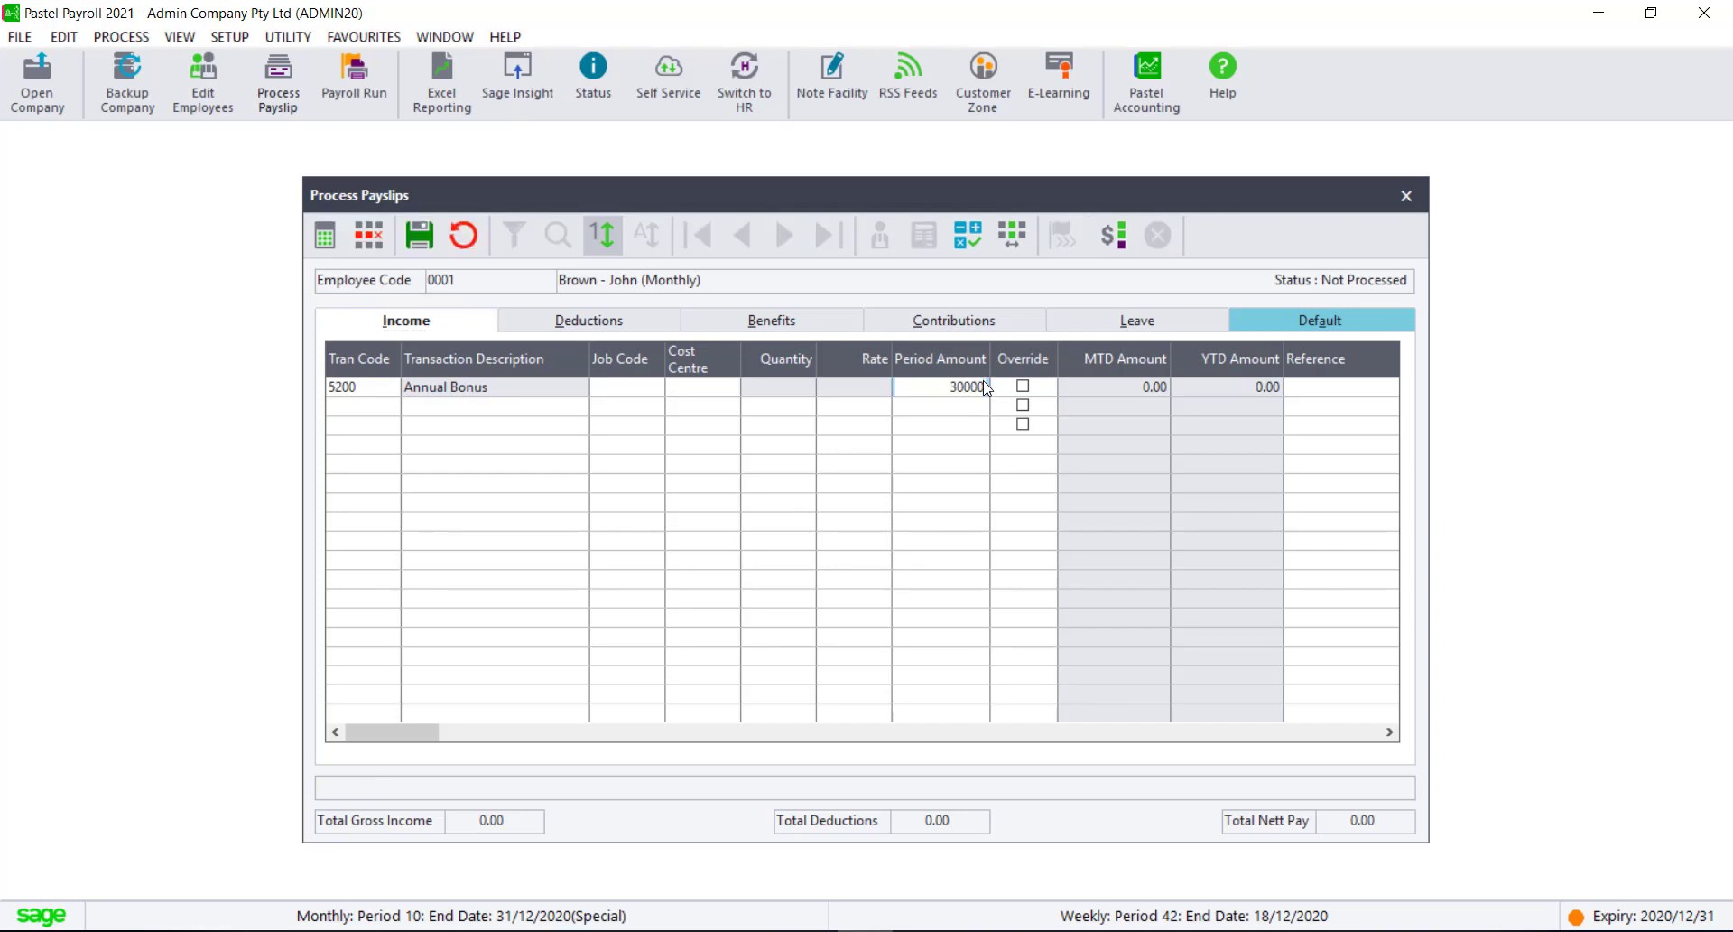
{"action": "key", "text": "Tab"}
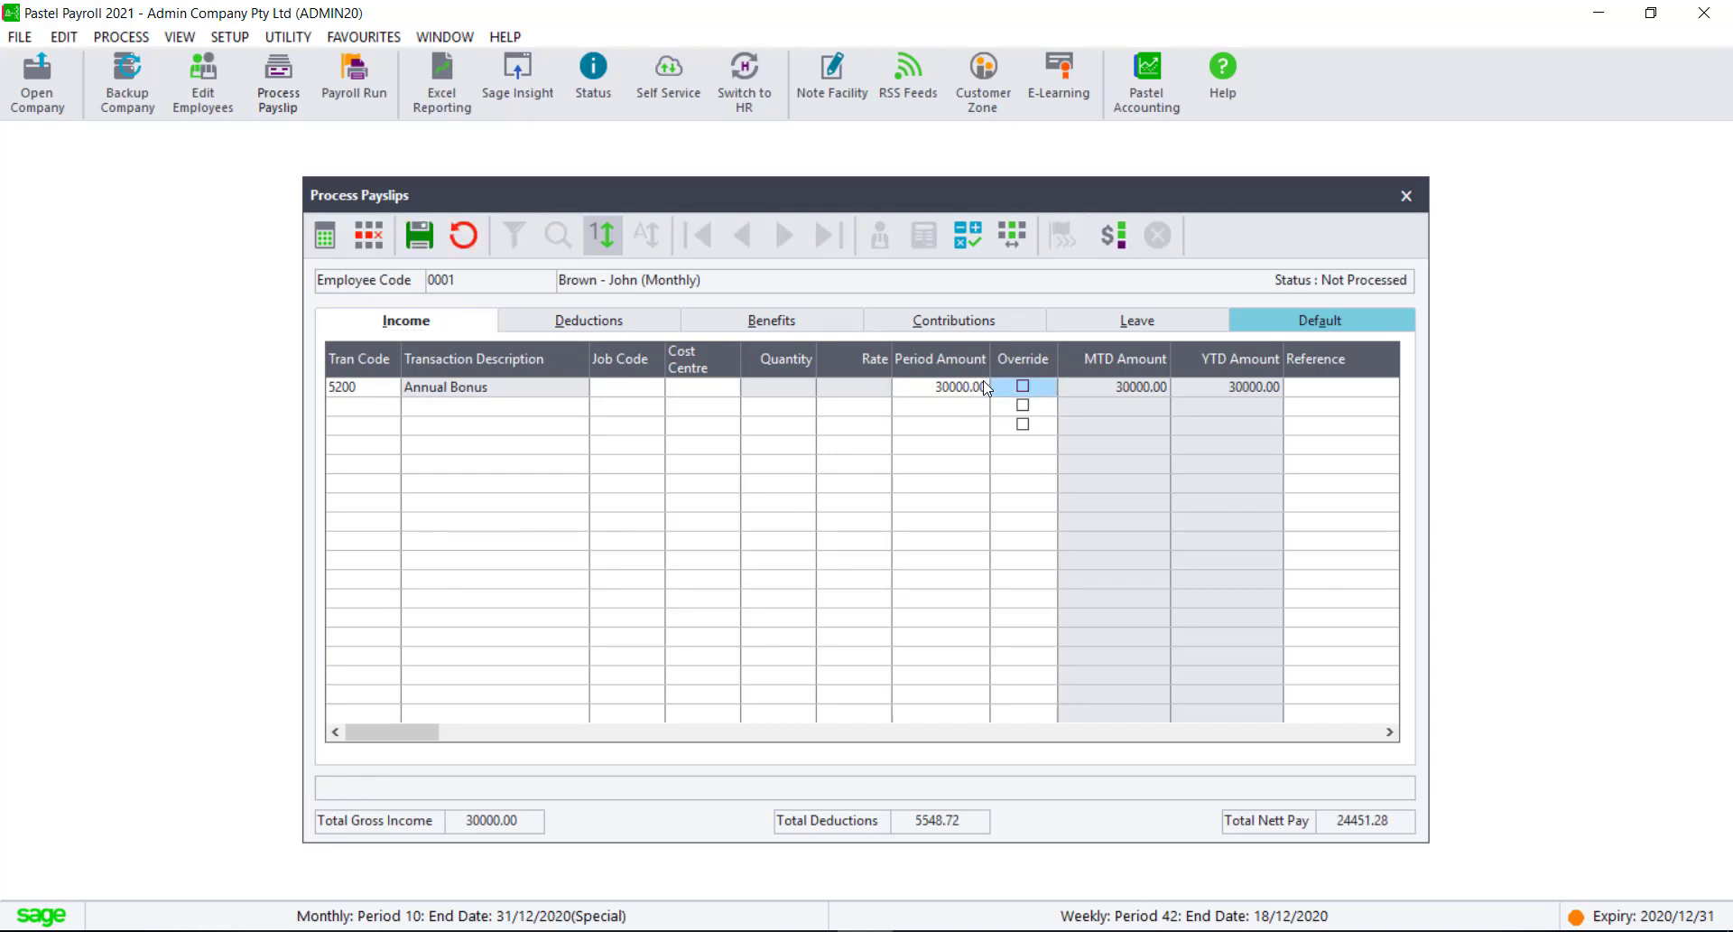
{"action": "left_click", "coordinate": [435, 241]}
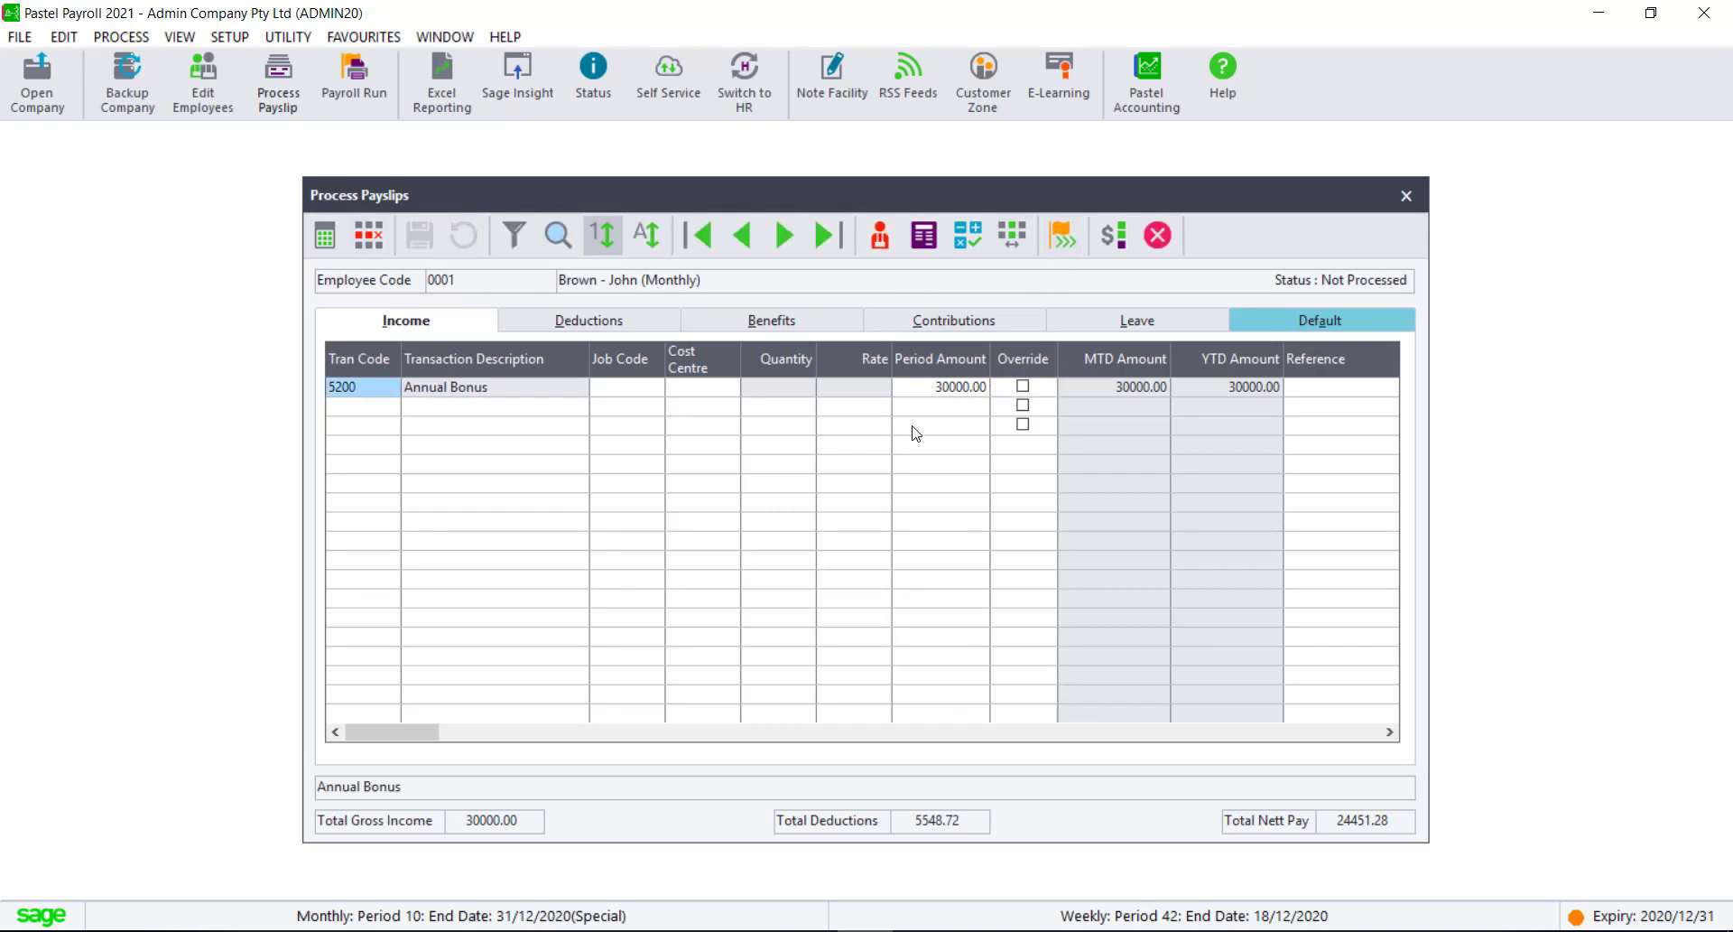
{"action": "left_click", "coordinate": [546, 319]}
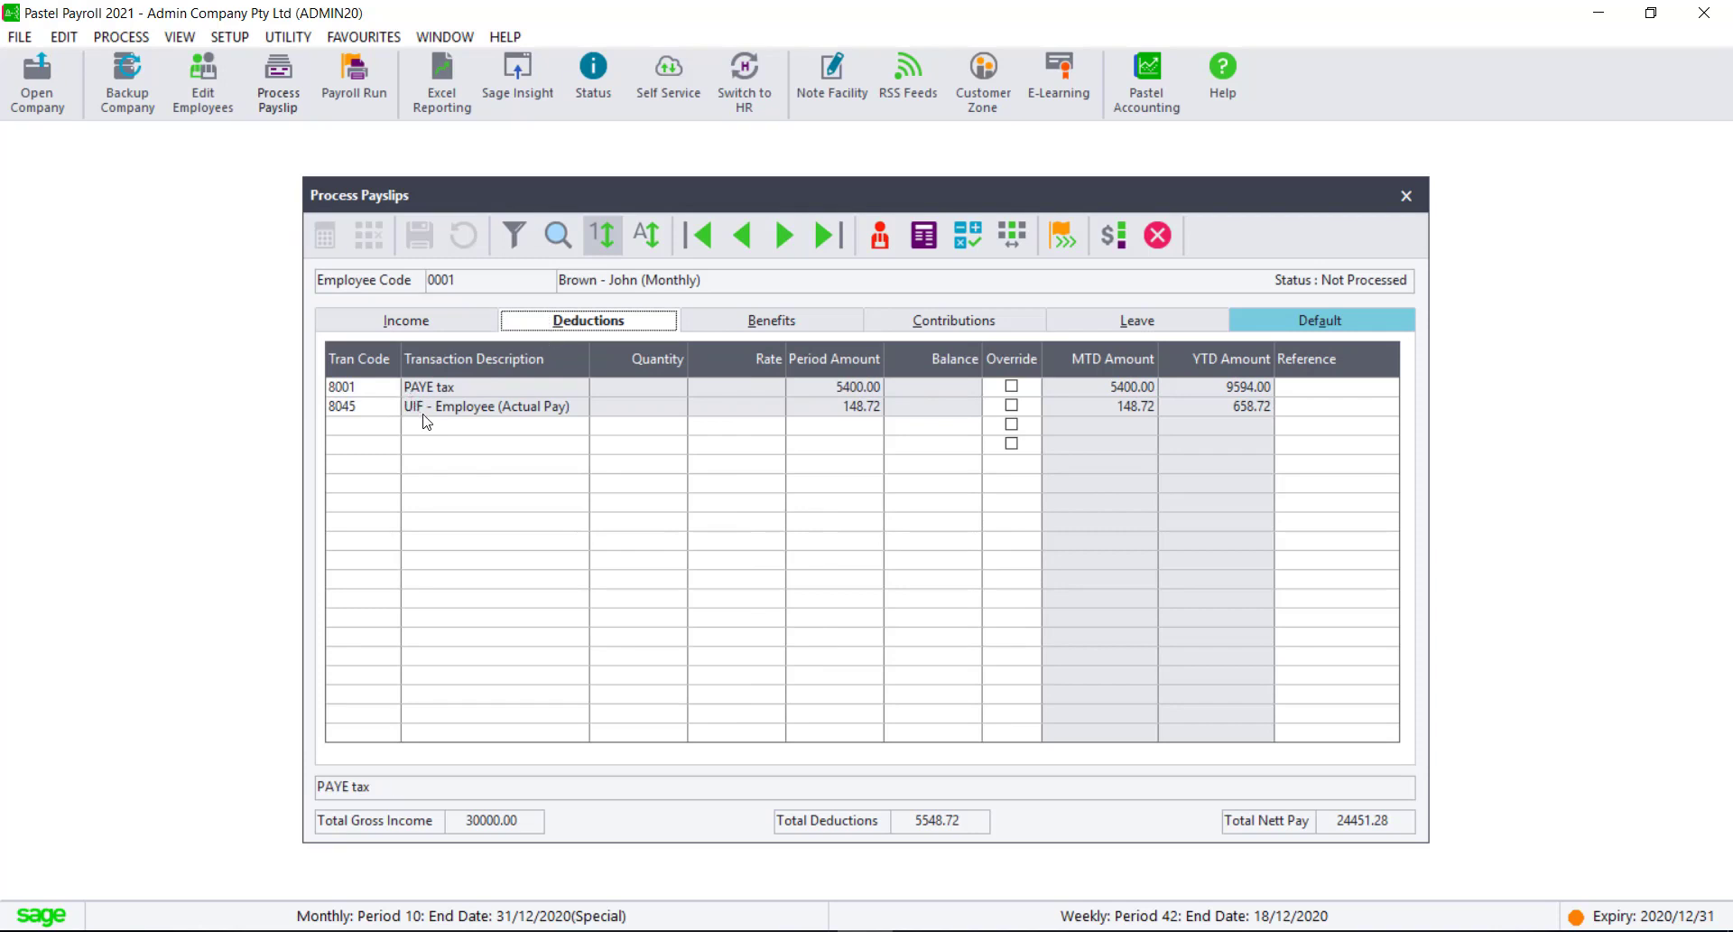
{"action": "left_click", "coordinate": [995, 321]}
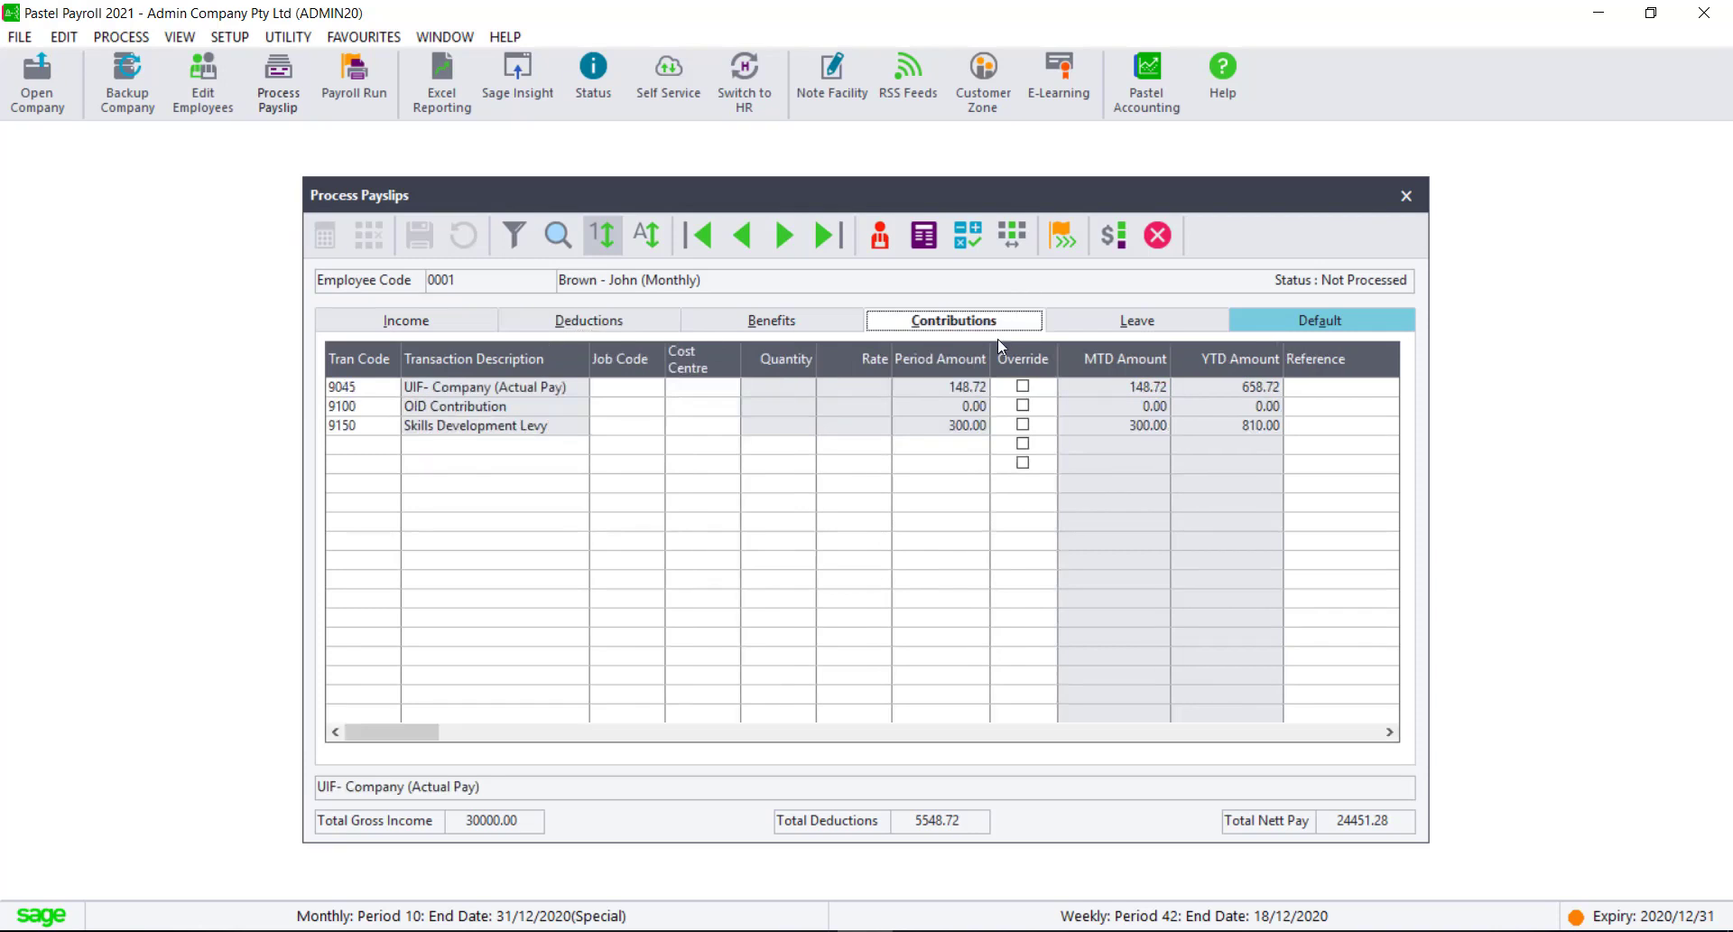
{"action": "left_click", "coordinate": [1406, 196]}
Step: Set up a payroll run that performs the final calculation without printing payslips, including employees 0001 to 0007
{"action": "left_click", "coordinate": [121, 36]}
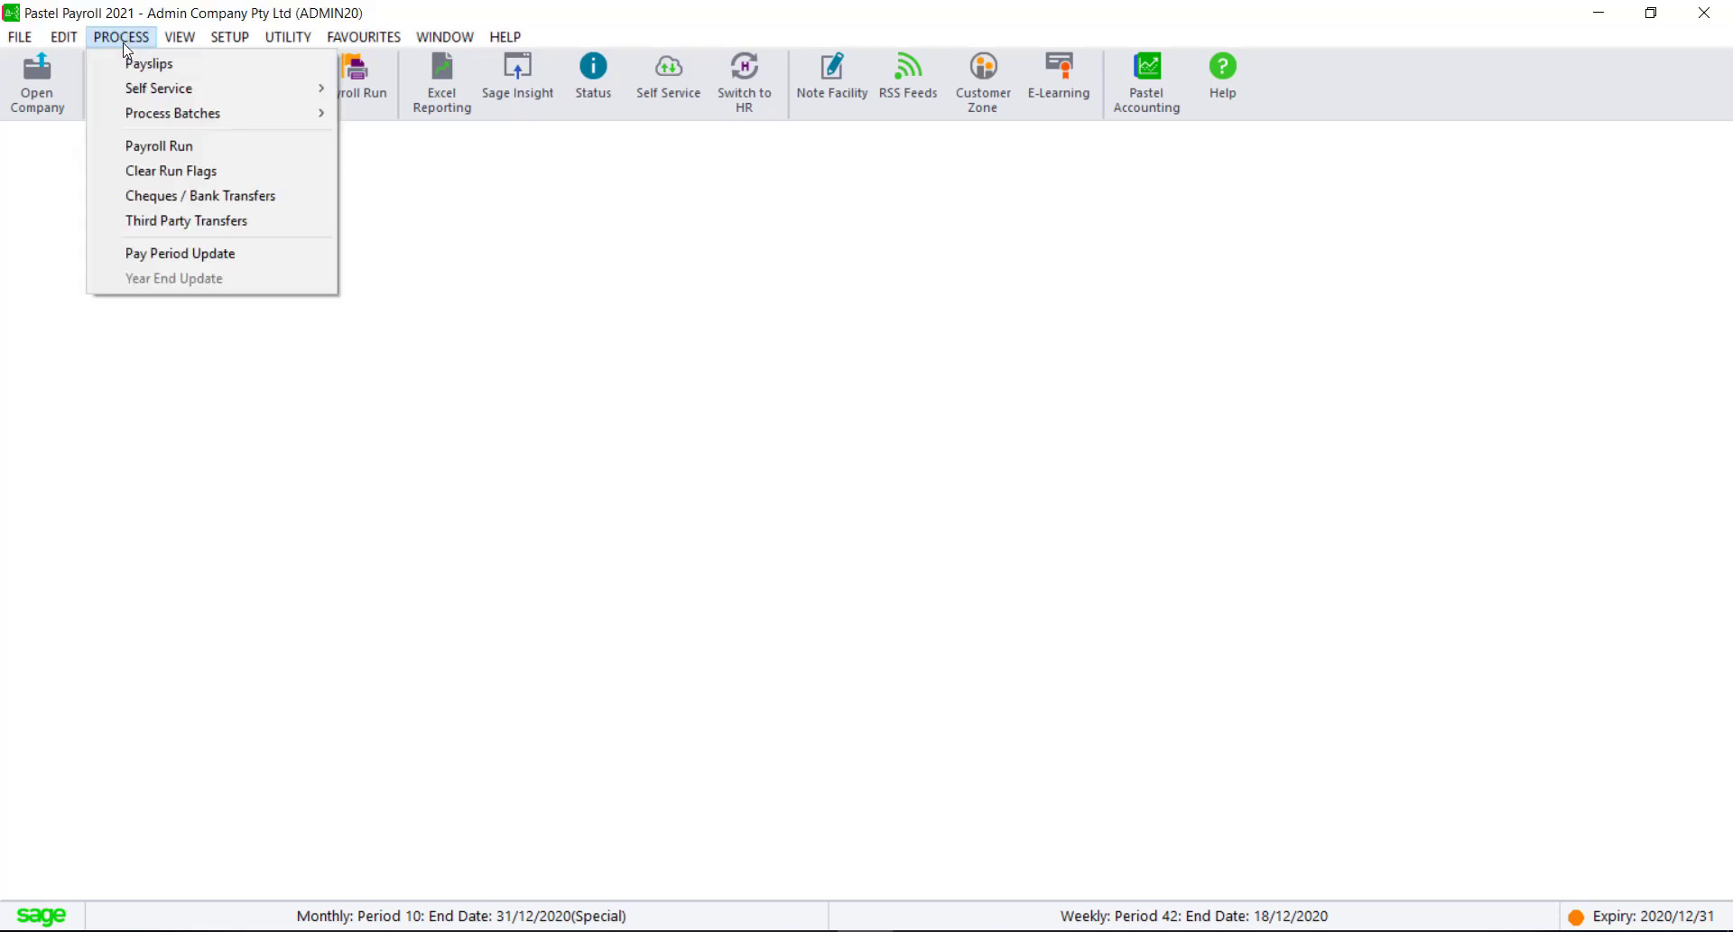
{"action": "left_click", "coordinate": [159, 146]}
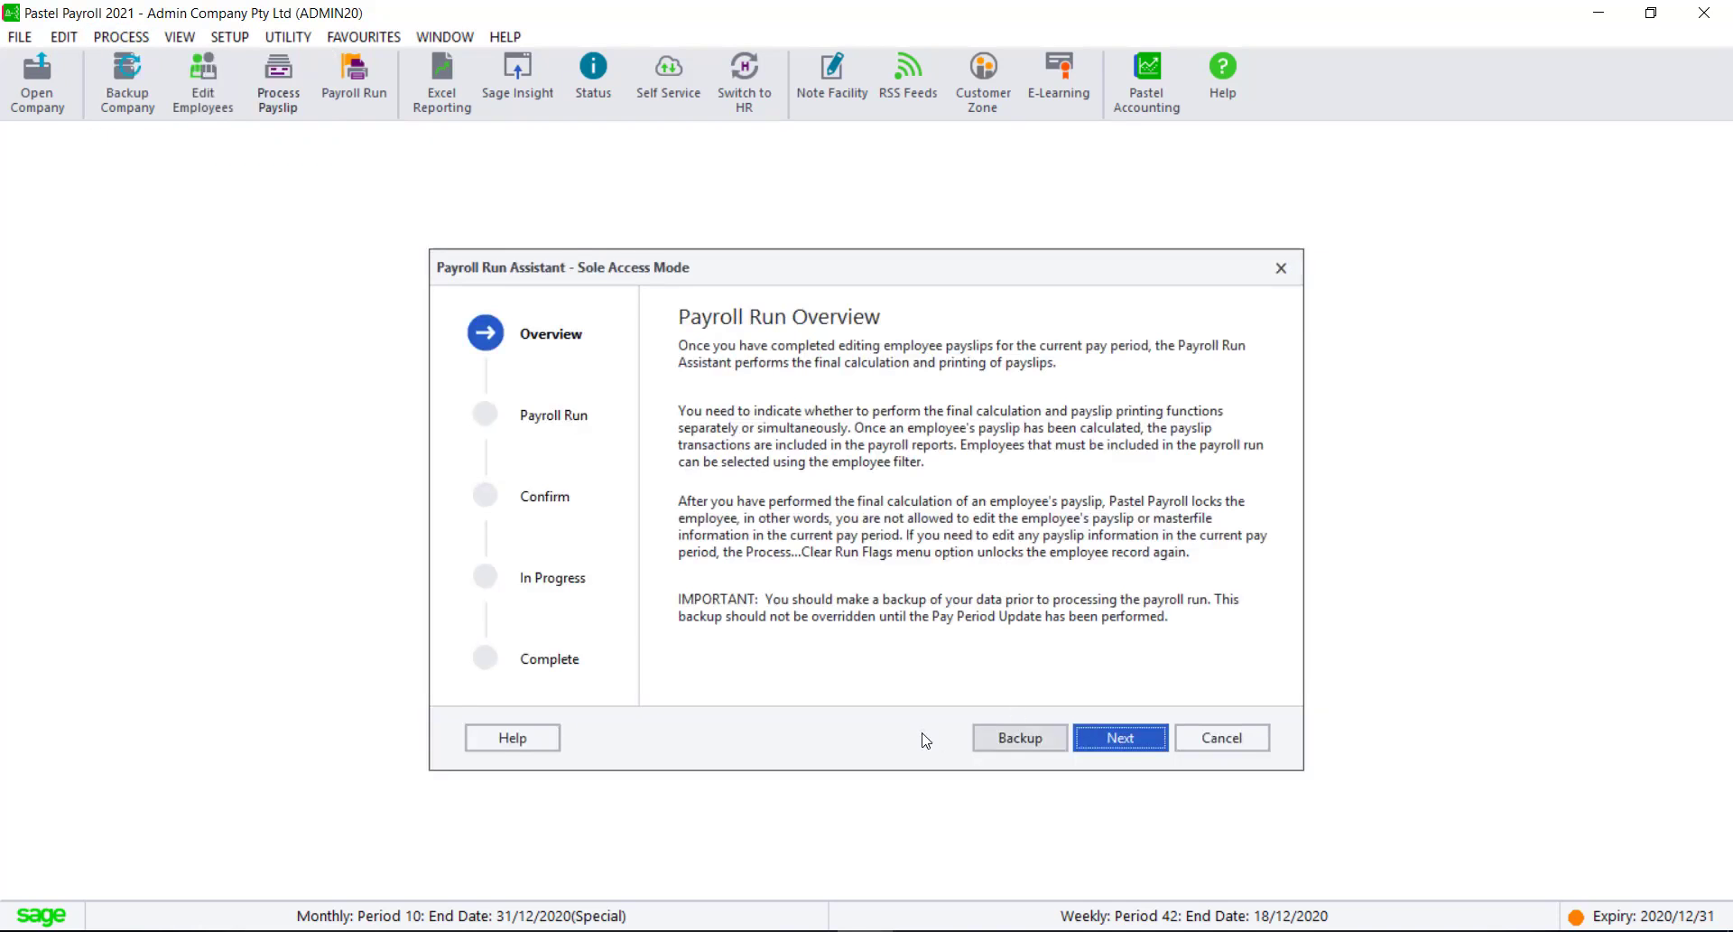
{"action": "left_click", "coordinate": [1120, 737]}
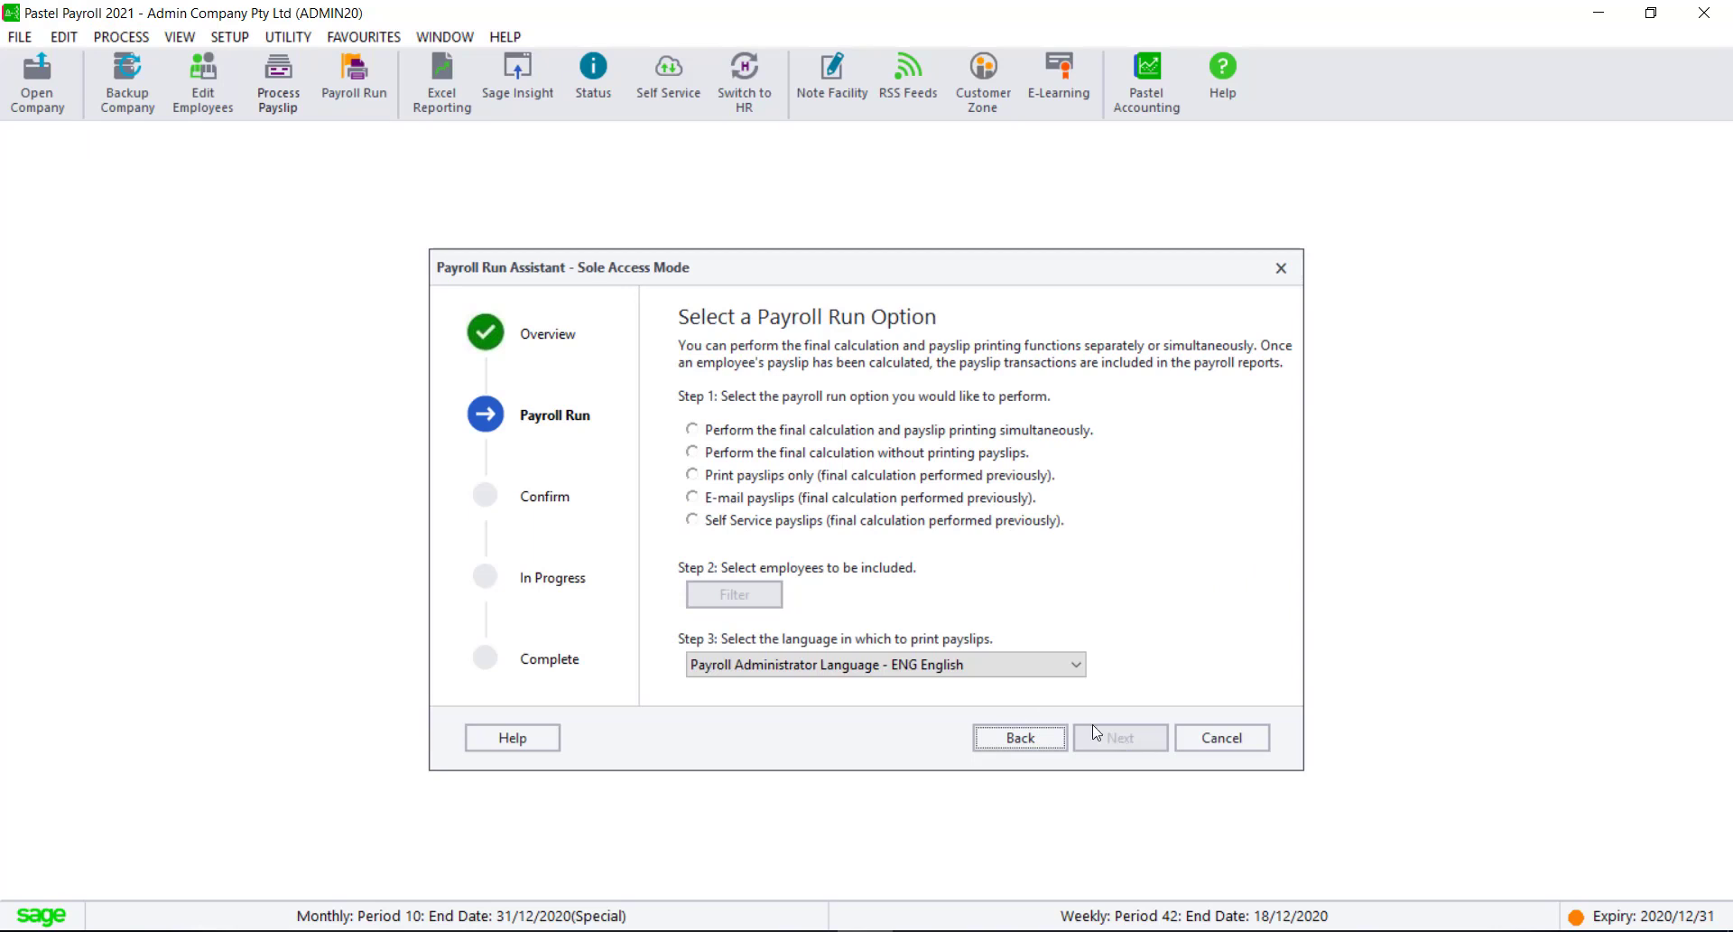
{"action": "left_click", "coordinate": [693, 453]}
{"action": "left_click", "coordinate": [734, 594]}
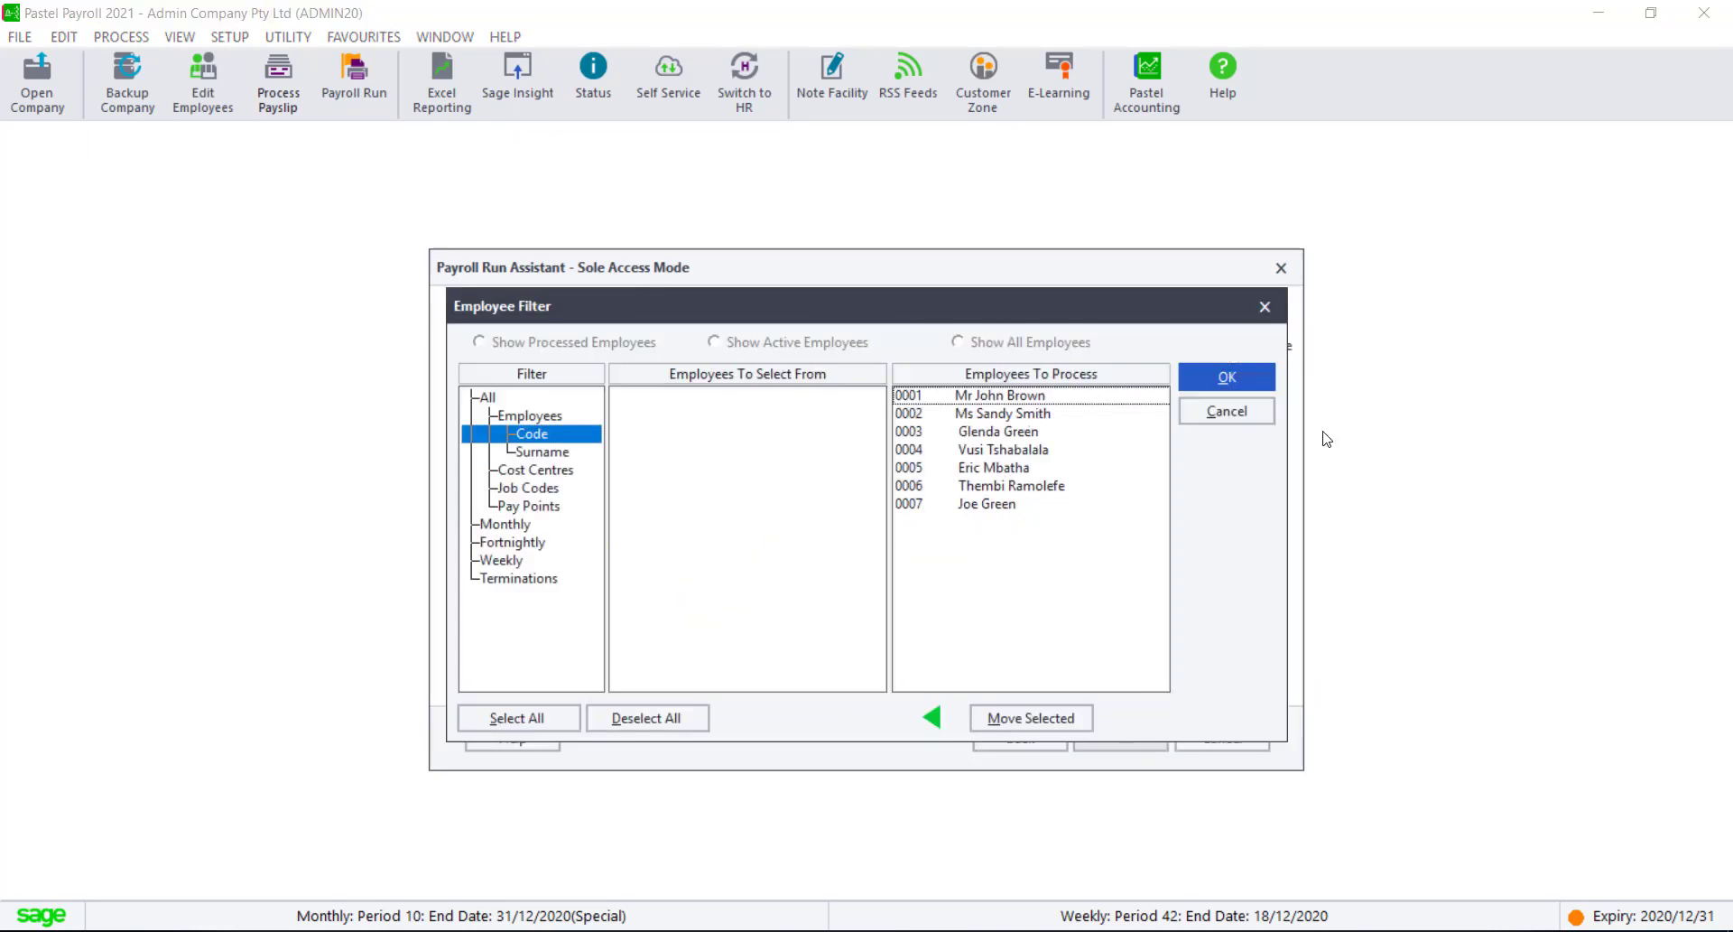
{"action": "left_click", "coordinate": [1248, 391]}
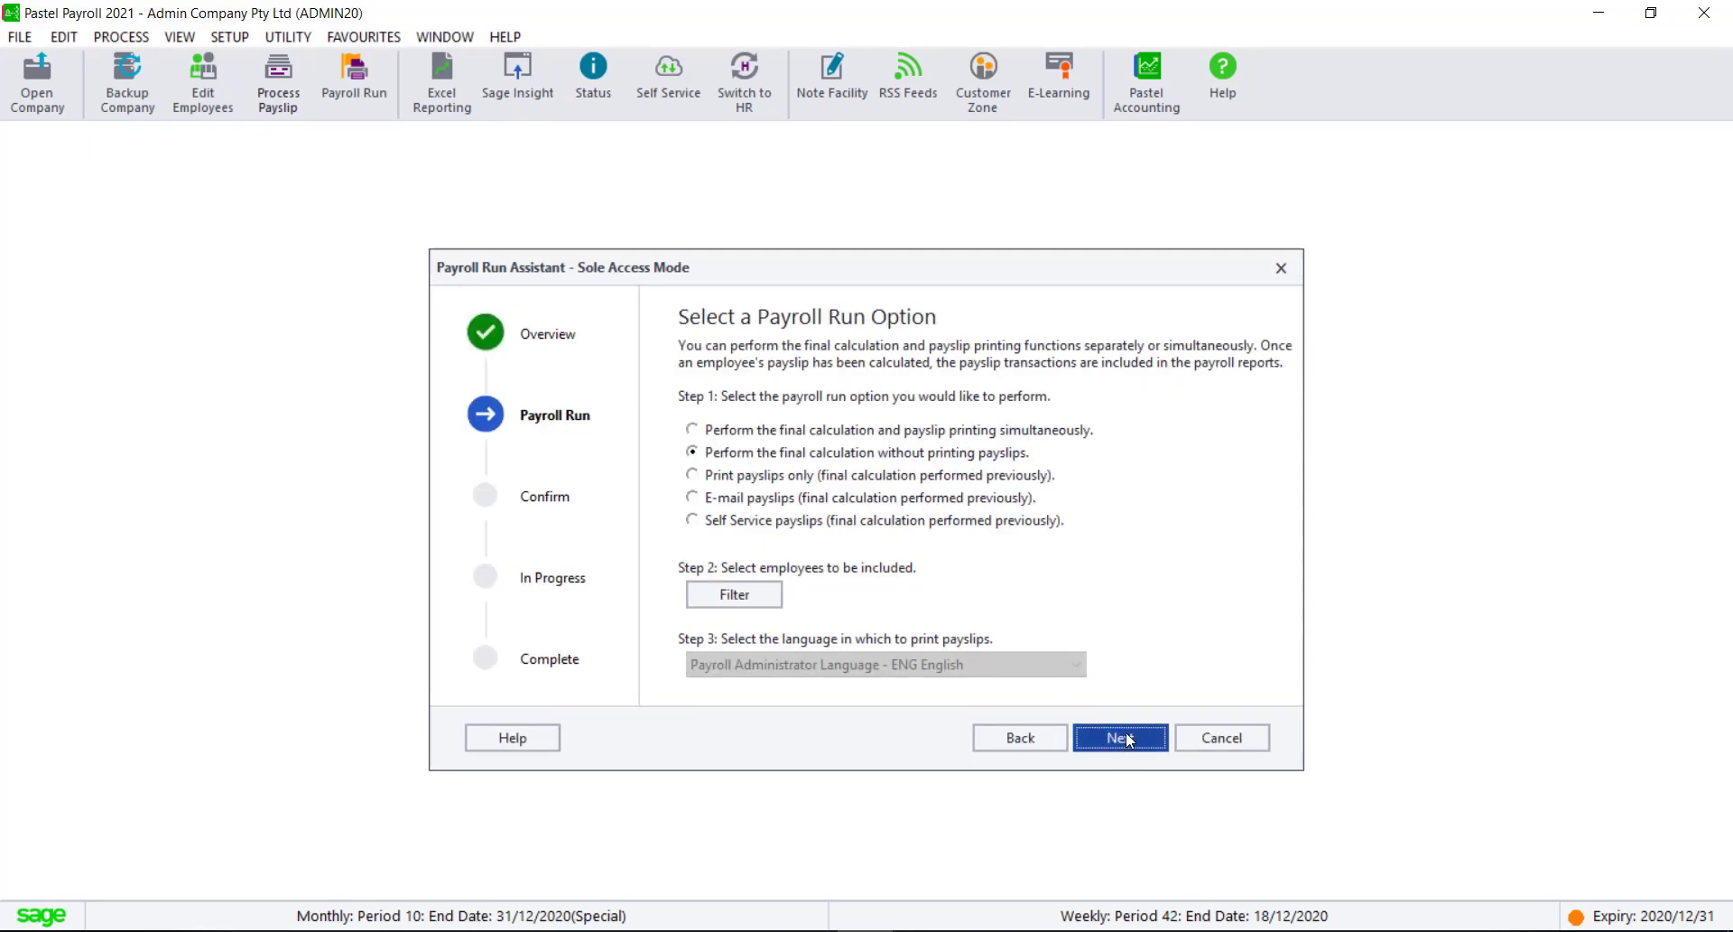
Step: Process the payroll run for the selected employees and finish the assistant
{"action": "left_click", "coordinate": [1126, 737]}
{"action": "left_click", "coordinate": [1129, 738]}
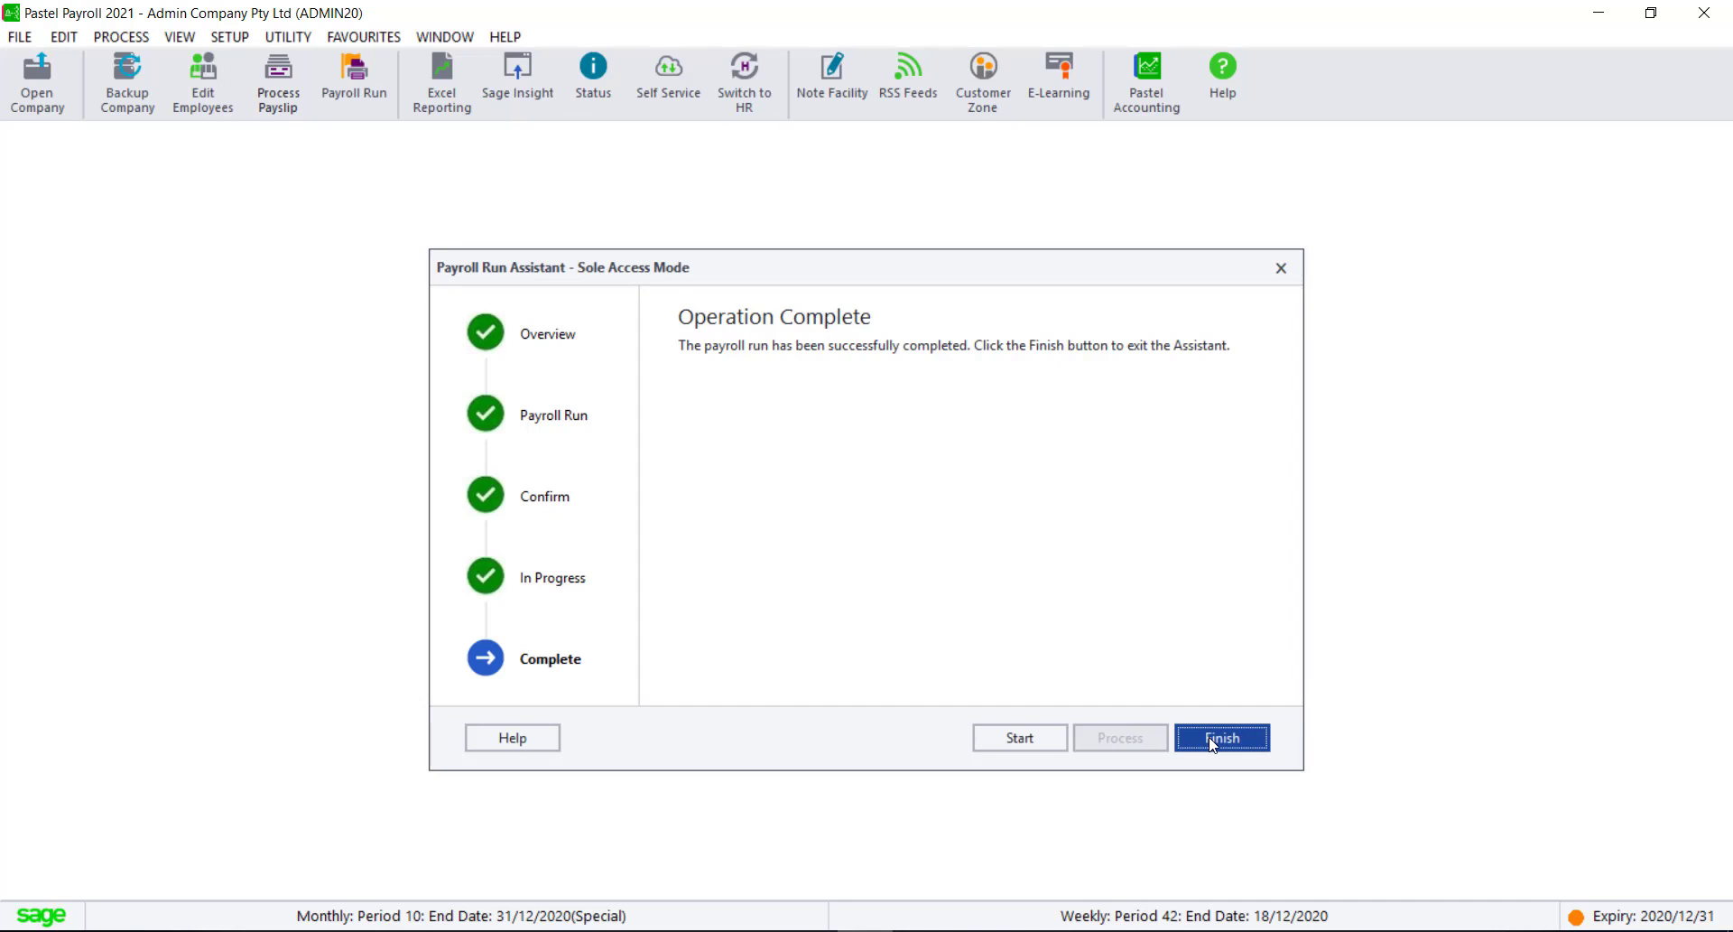
{"action": "left_click", "coordinate": [1213, 739]}
Step: Set up a pay period update for the Monthly frequency, with Normal Run as the next pay period's payroll run type
{"action": "left_click", "coordinate": [148, 44]}
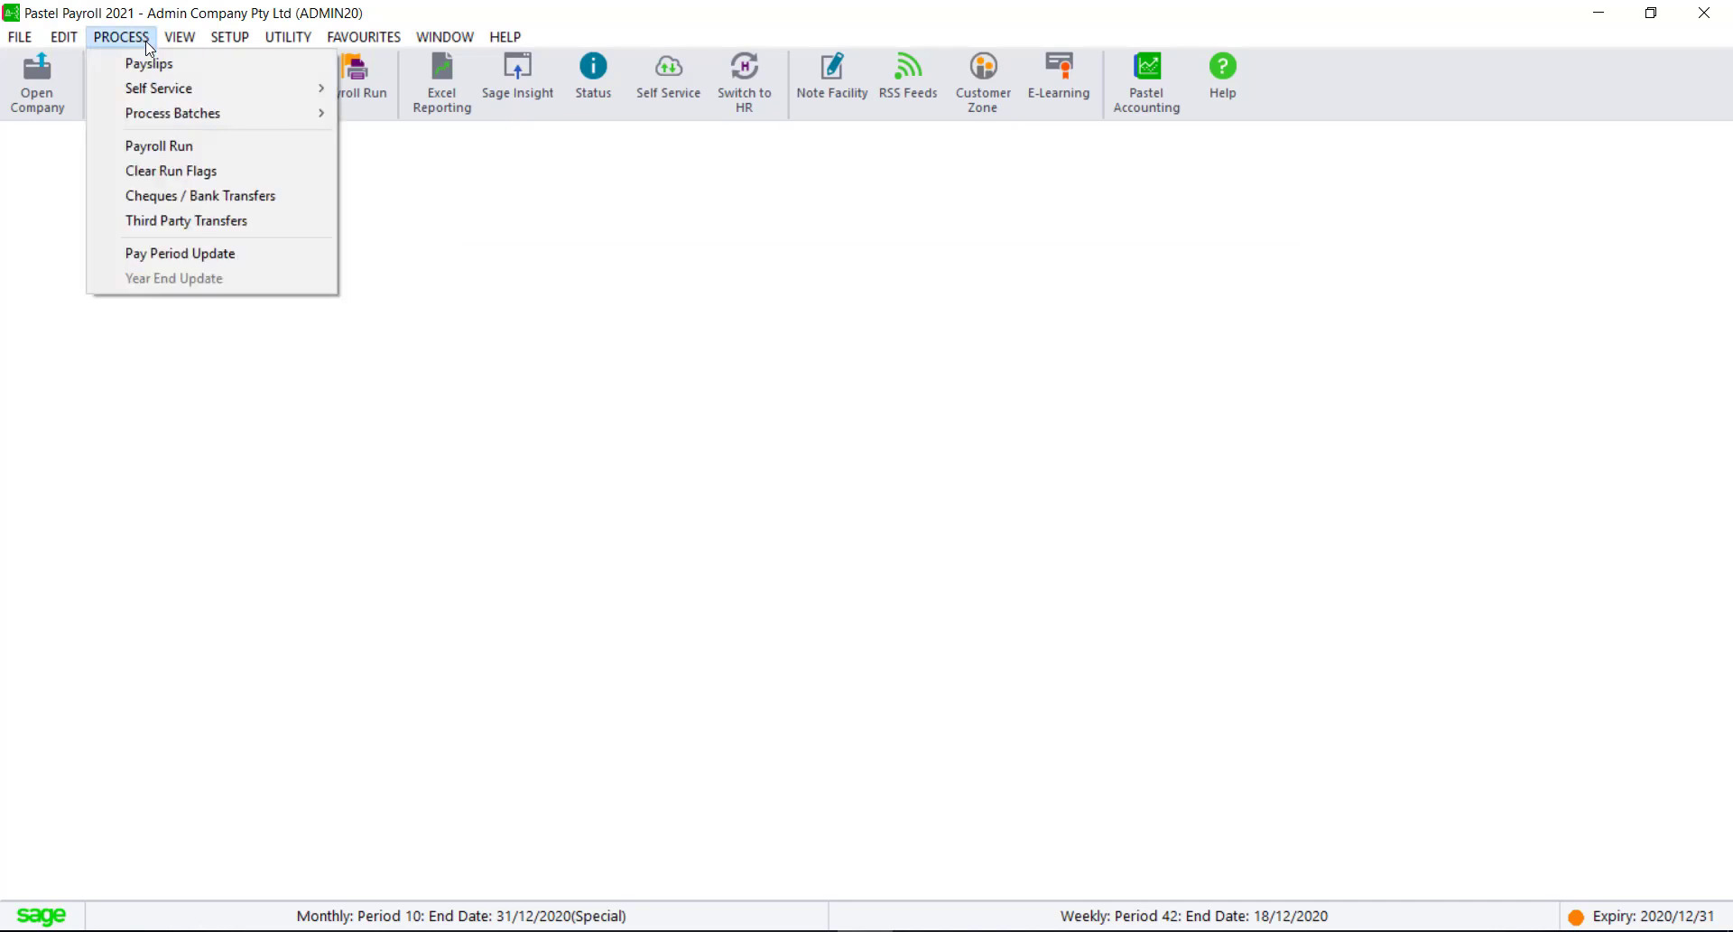
{"action": "left_click", "coordinate": [198, 257]}
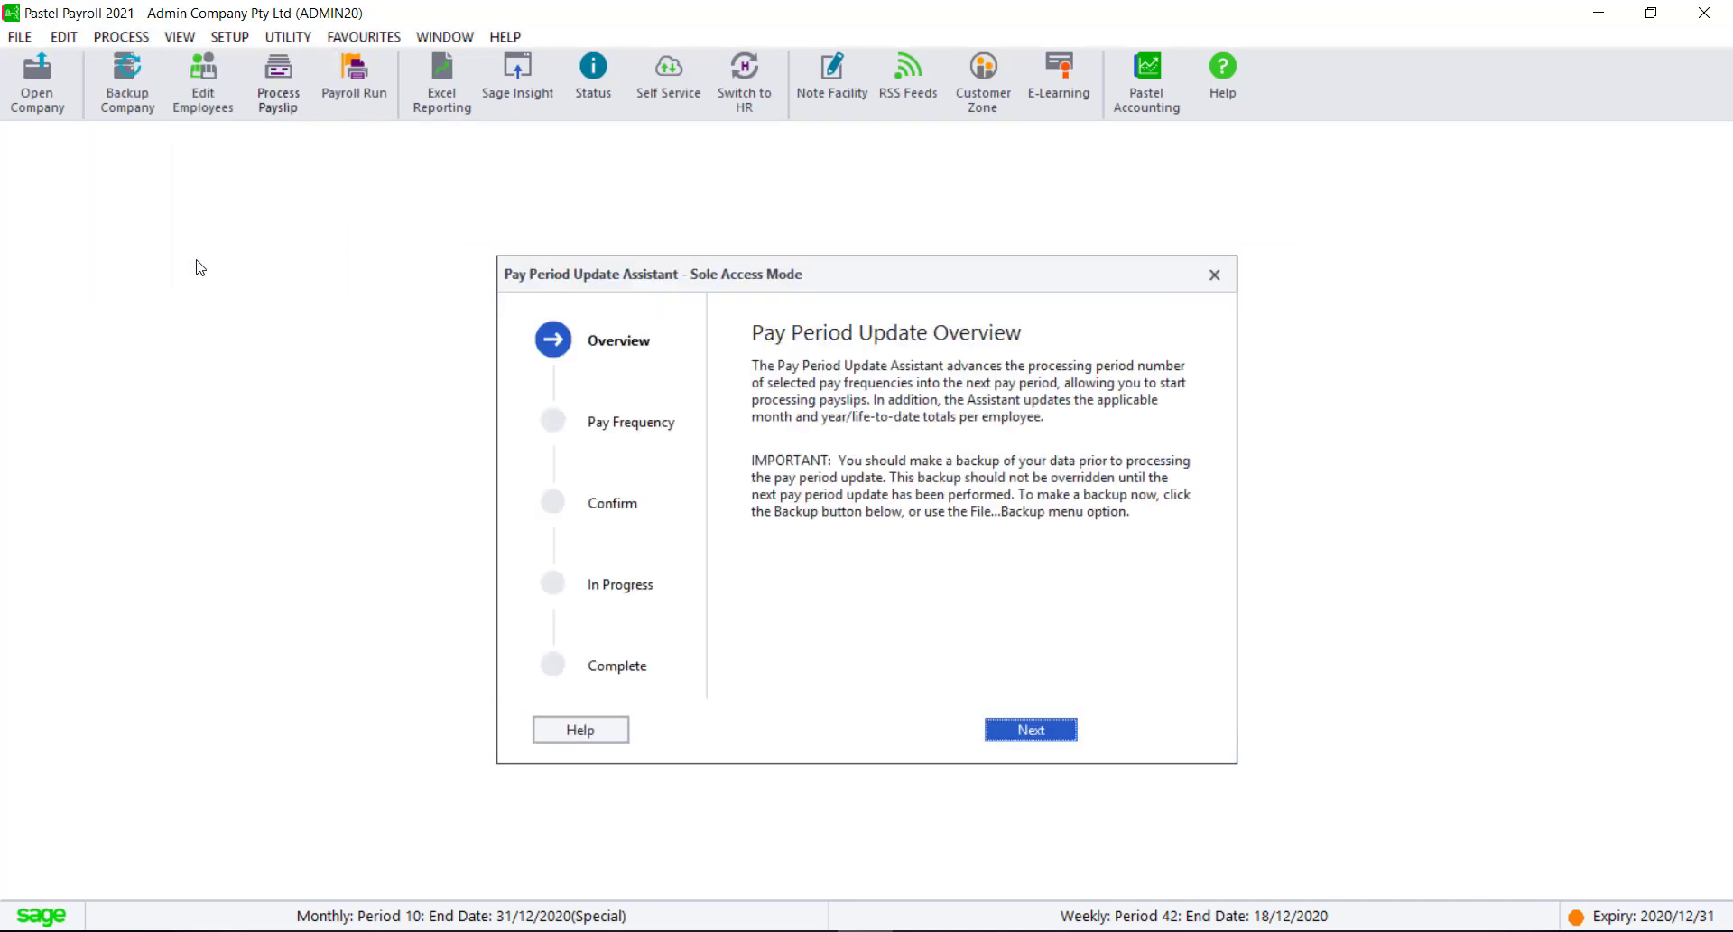
{"action": "left_click", "coordinate": [1062, 730]}
{"action": "left_click", "coordinate": [1035, 563]}
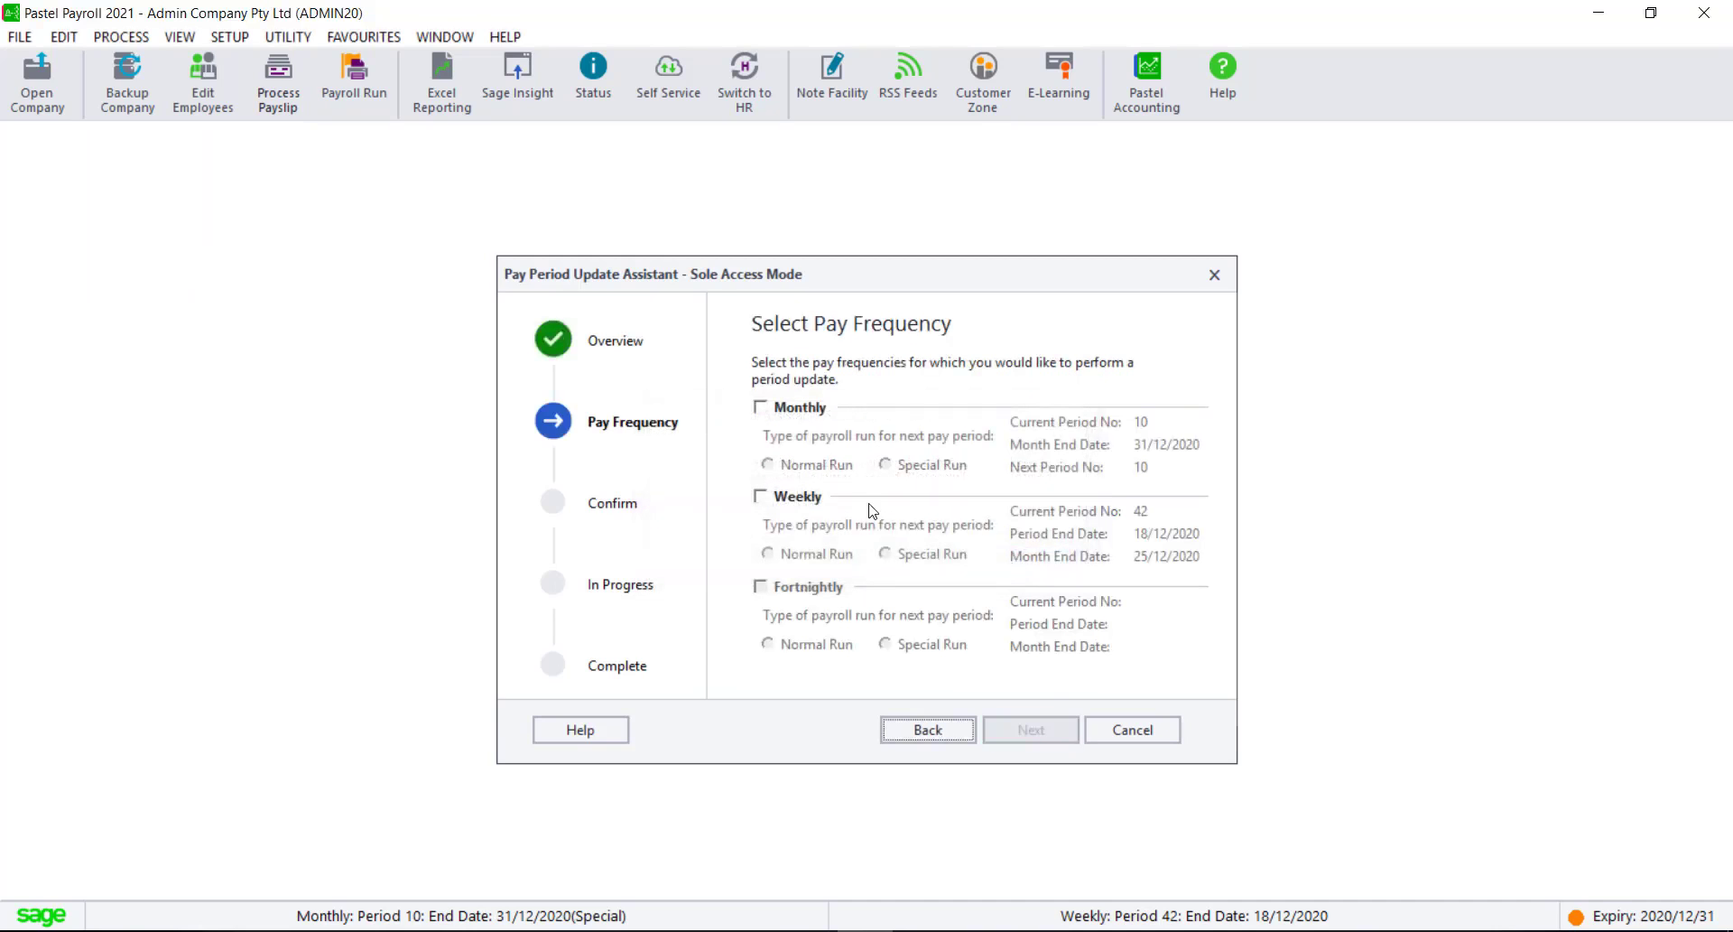
{"action": "left_click", "coordinate": [761, 407]}
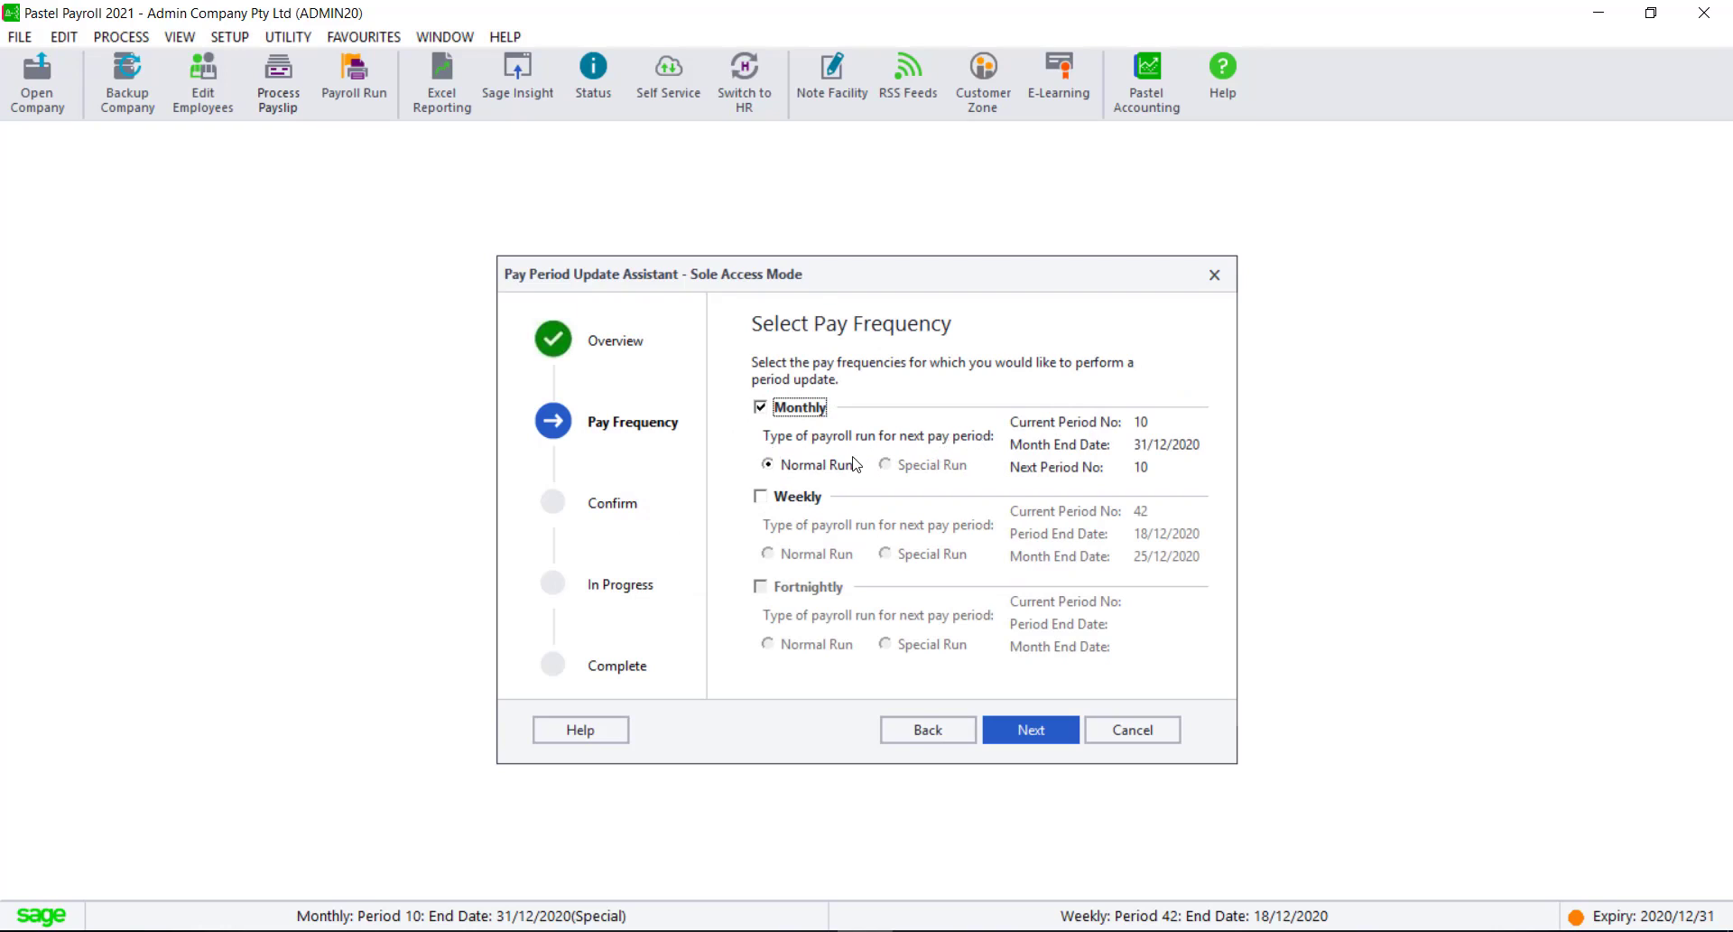
Step: Confirm and process the monthly pay period update, and finish the assistant
{"action": "left_click", "coordinate": [1034, 733]}
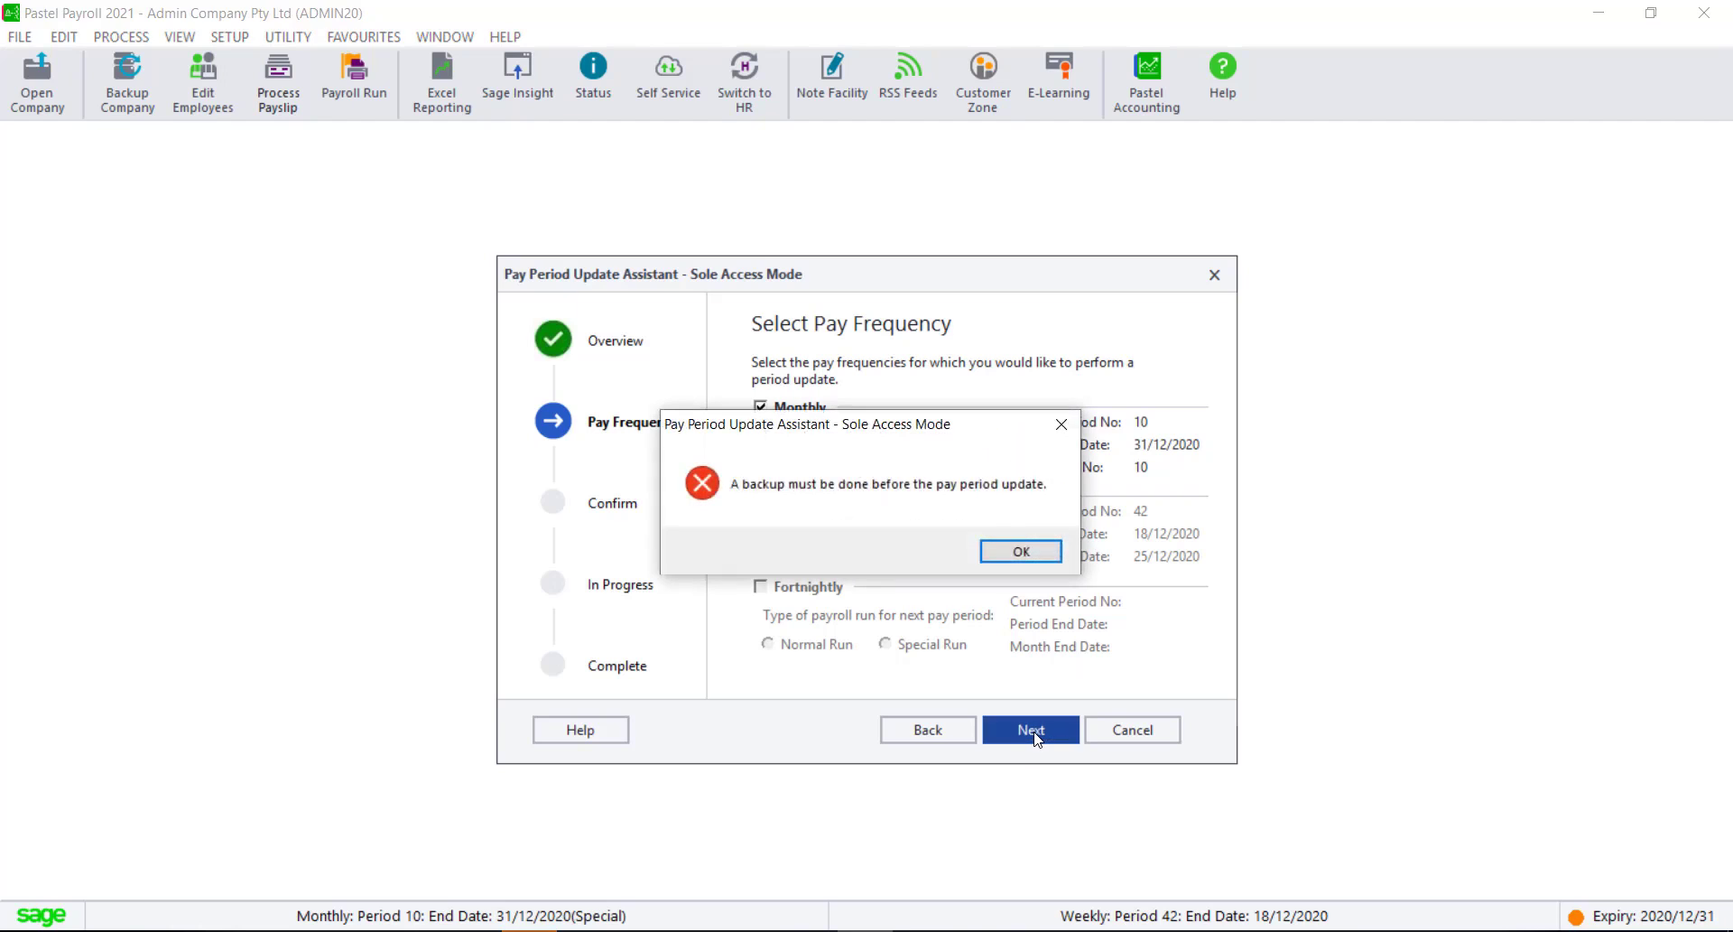
{"action": "left_click", "coordinate": [1030, 557]}
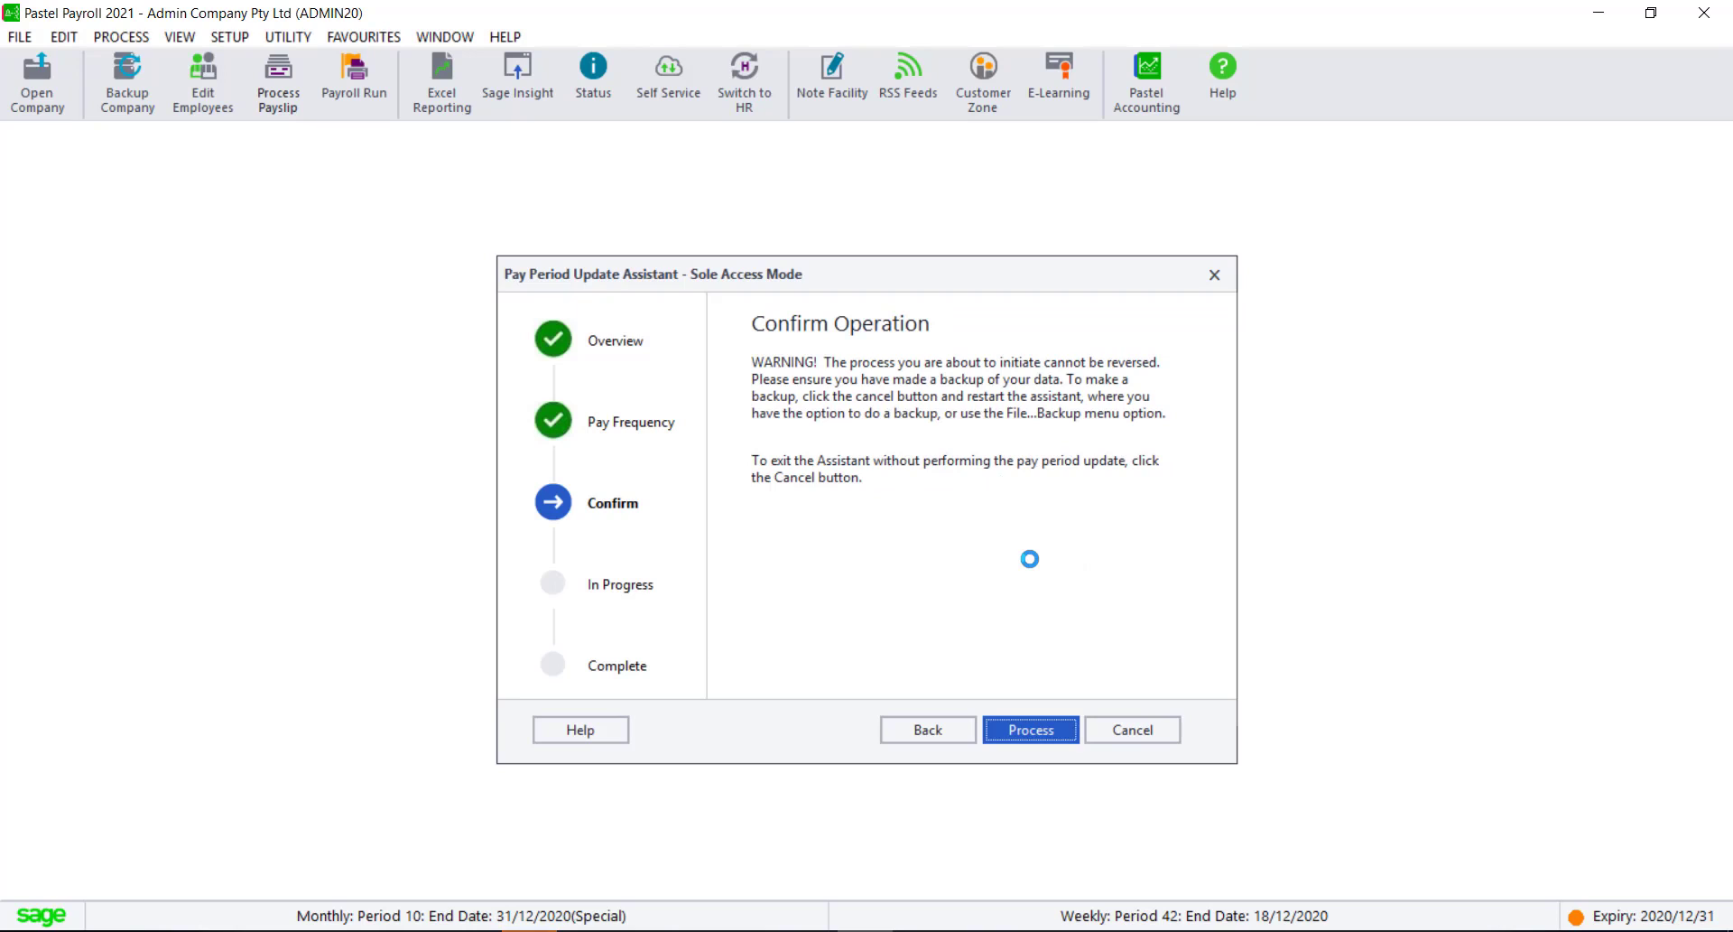
{"action": "left_click", "coordinate": [1031, 731]}
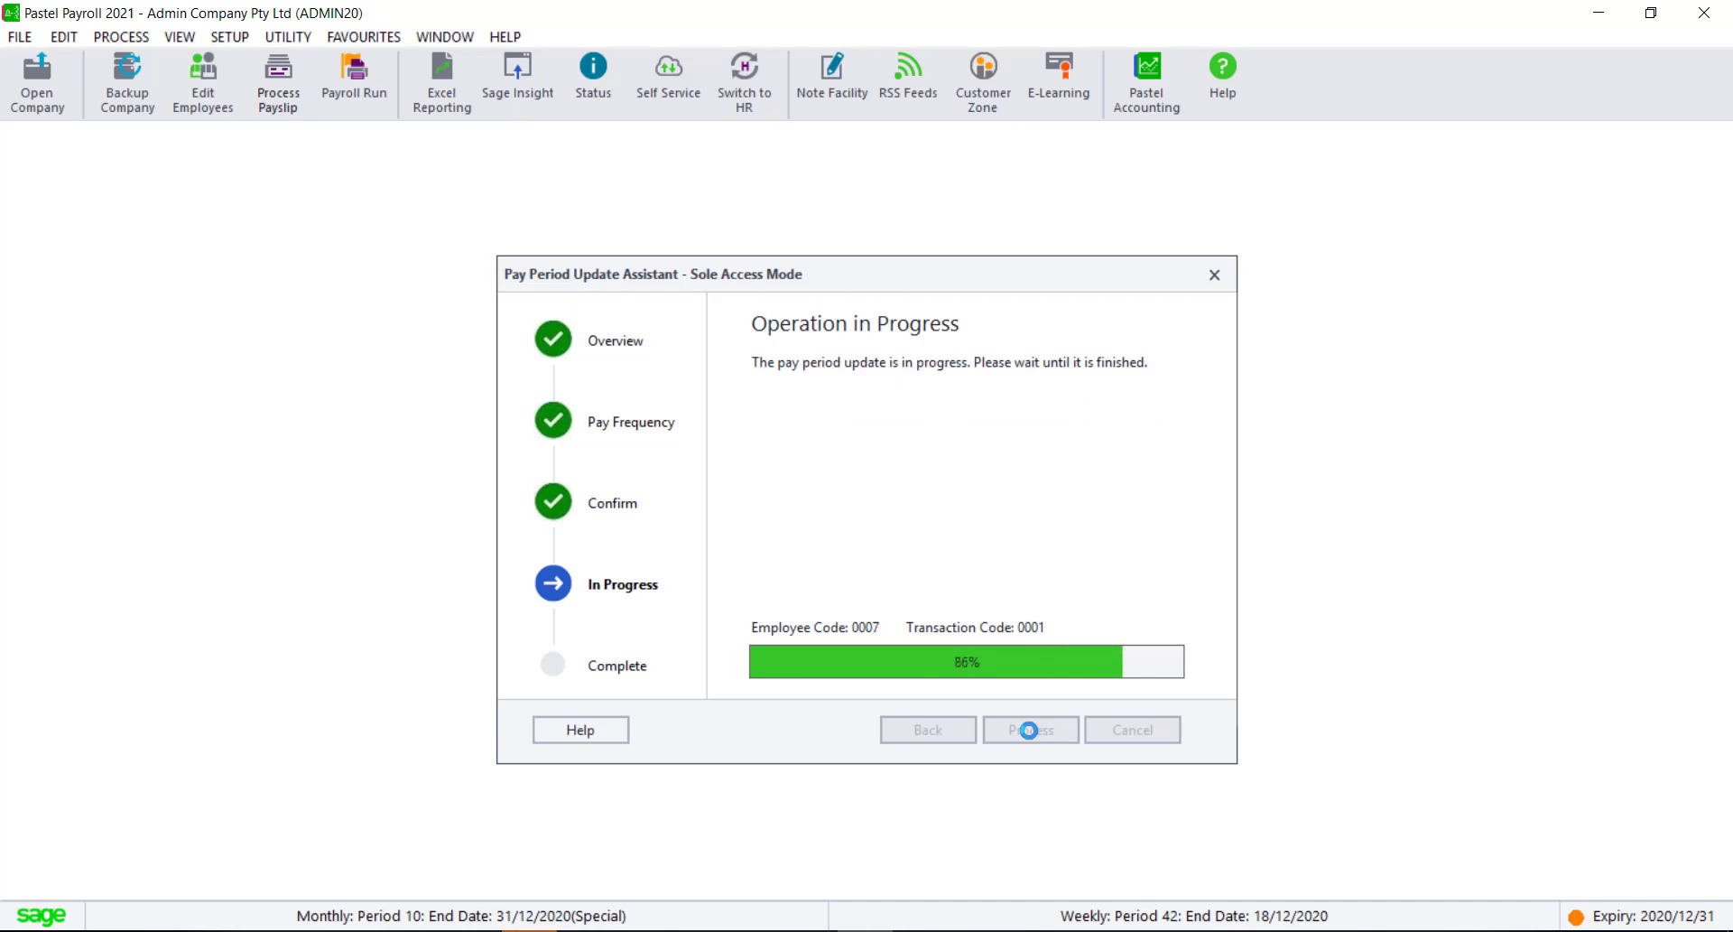
{"action": "left_click", "coordinate": [1119, 731]}
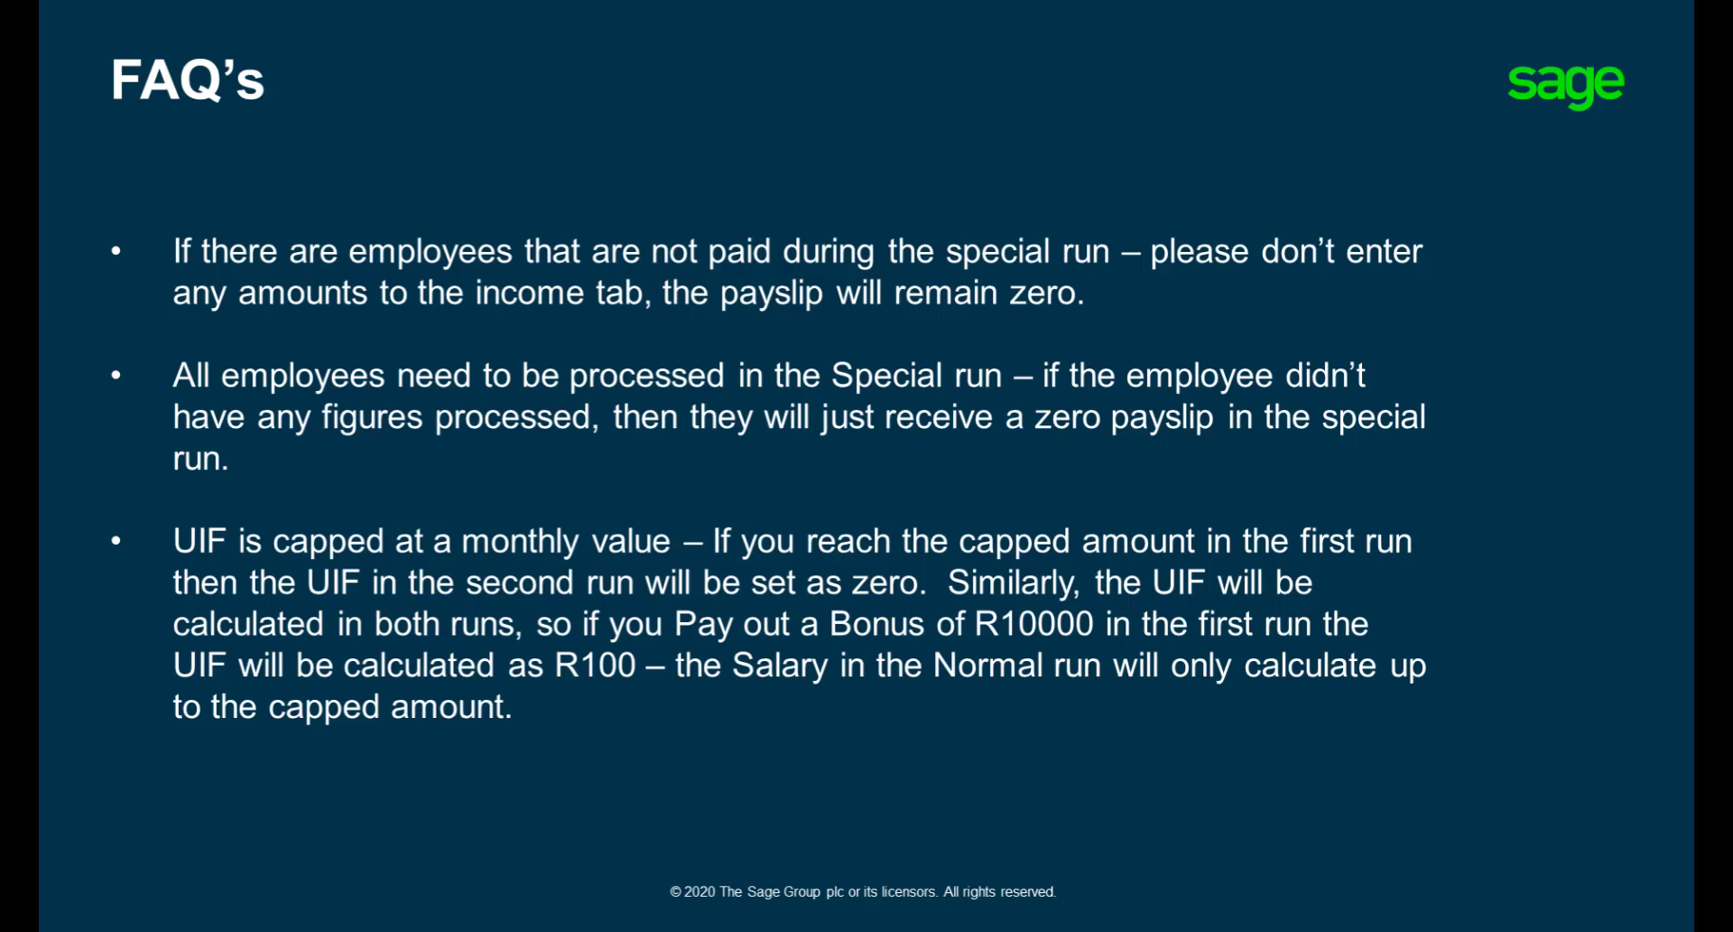
{"action": "key", "text": "Right"}
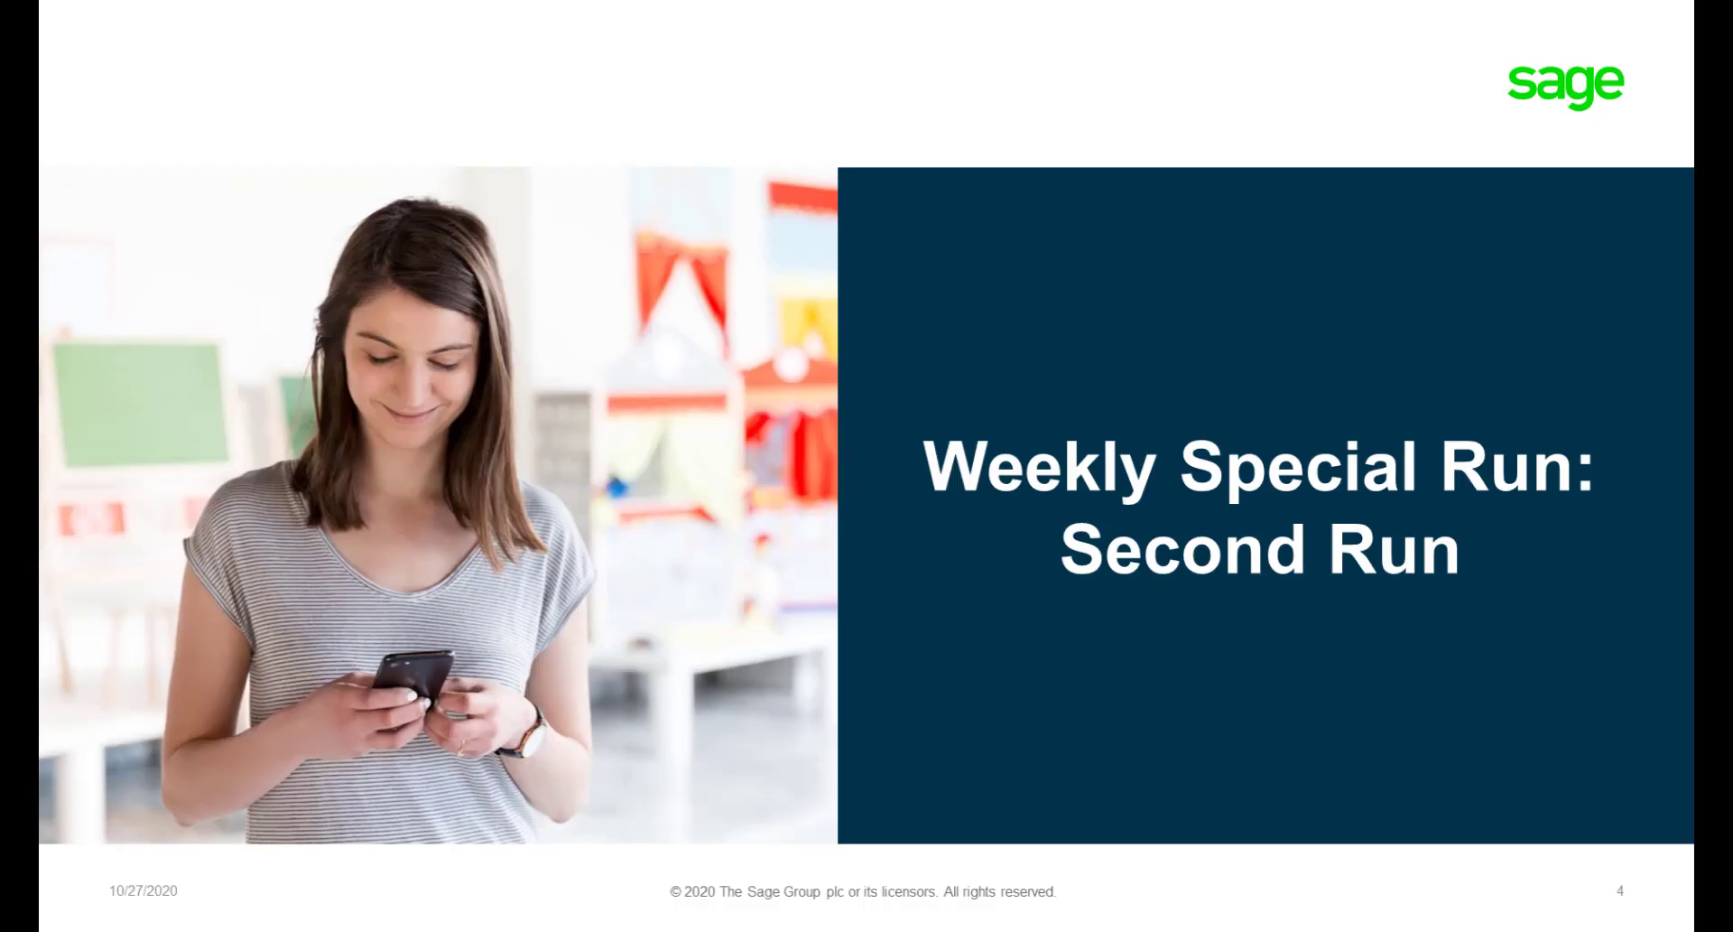